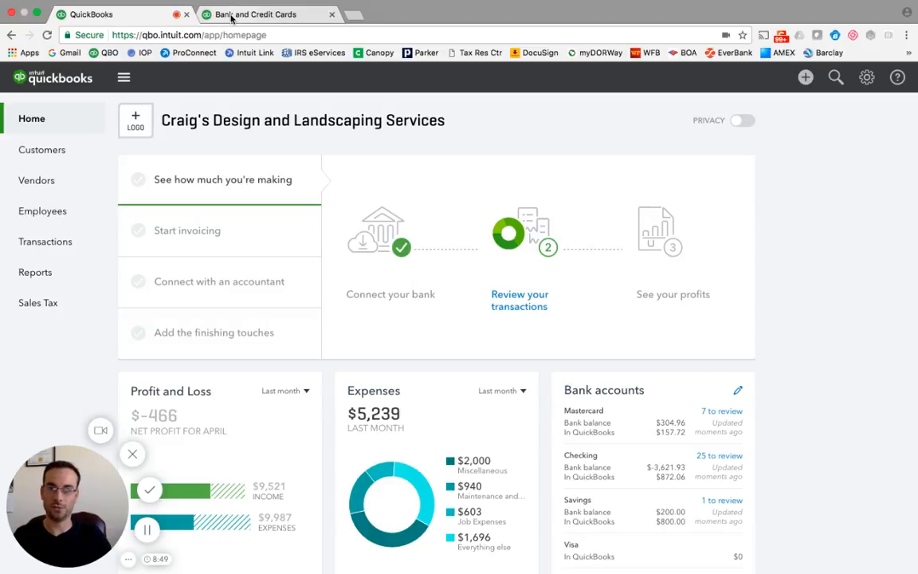
Look through the Checking account's bank transactions awaiting review, including their categories and suggested matches
click(232, 18)
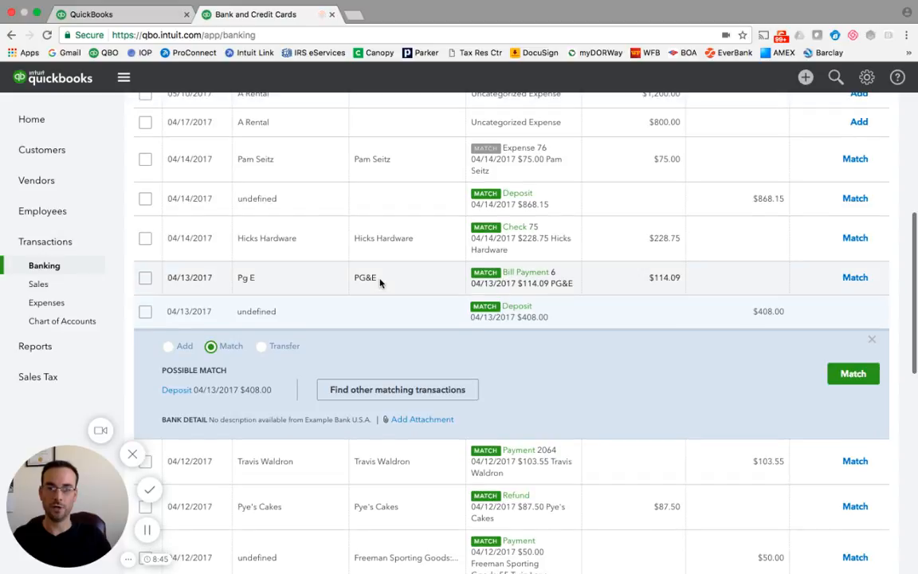
scroll(380, 282, up, 5)
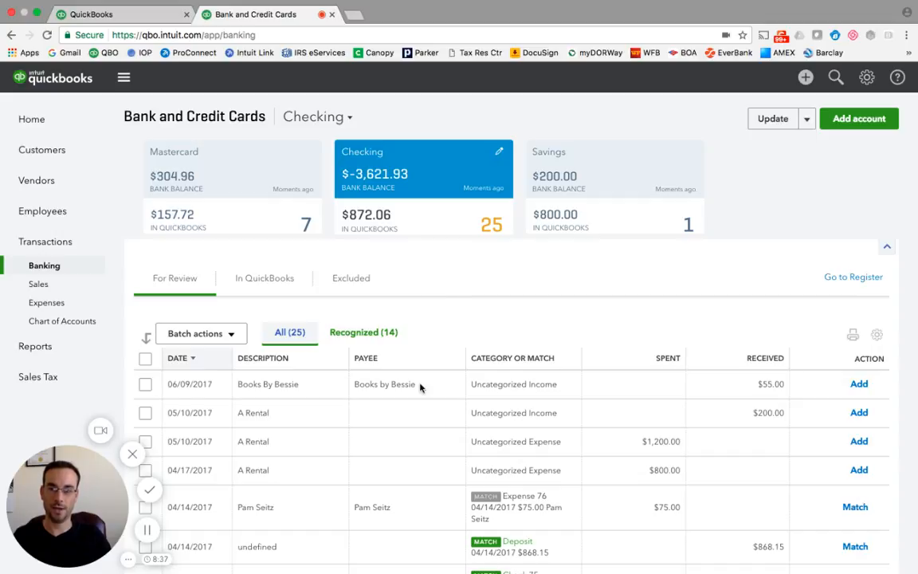
scroll(486, 360, down, 2)
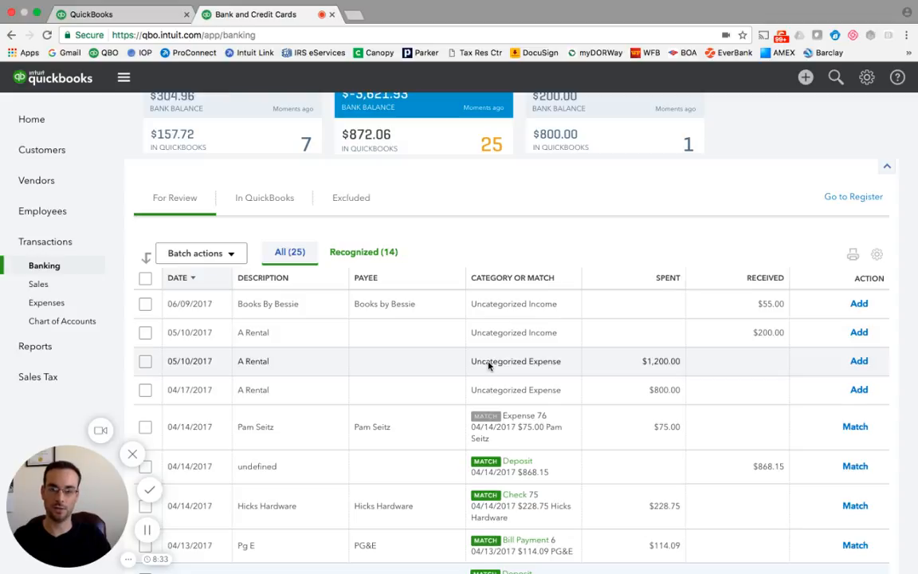
scroll(489, 364, down, 1)
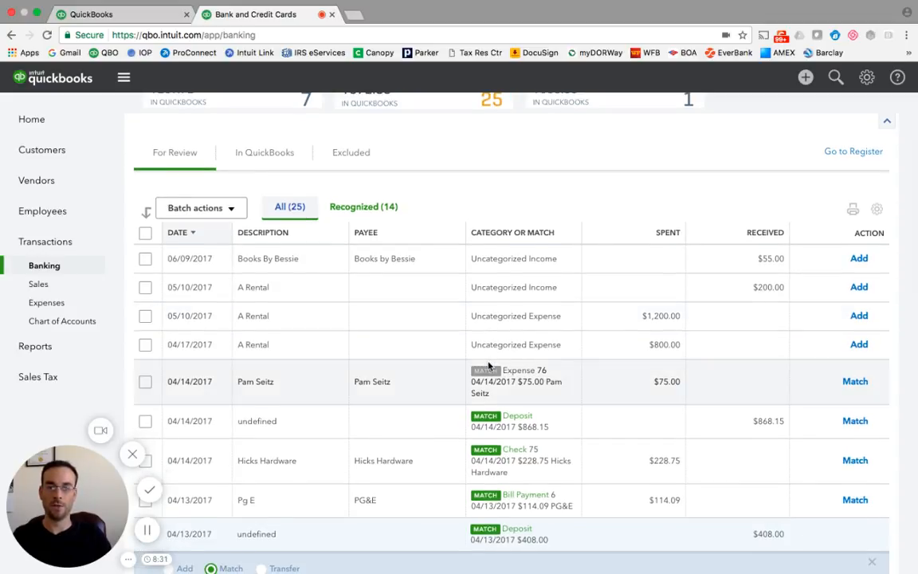
scroll(494, 369, up, 3)
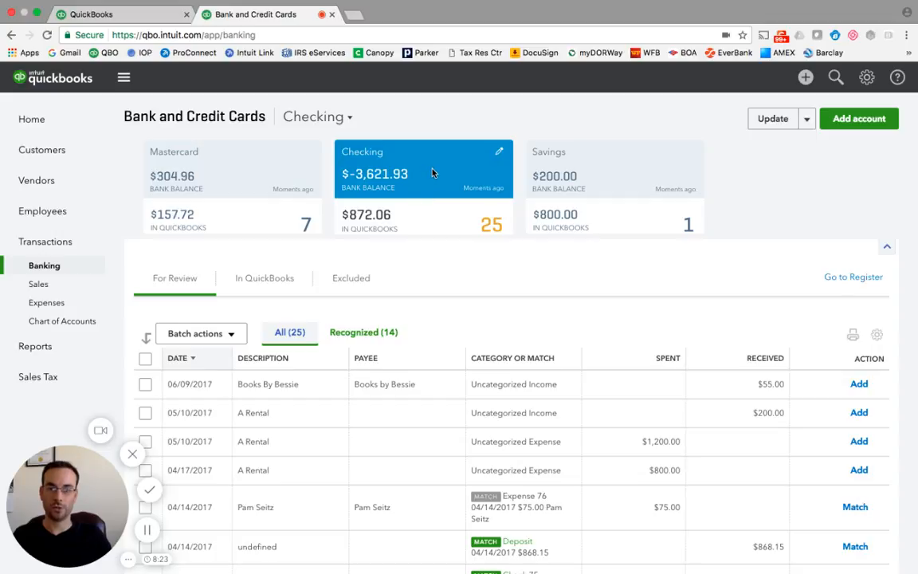
scroll(451, 315, down, 2)
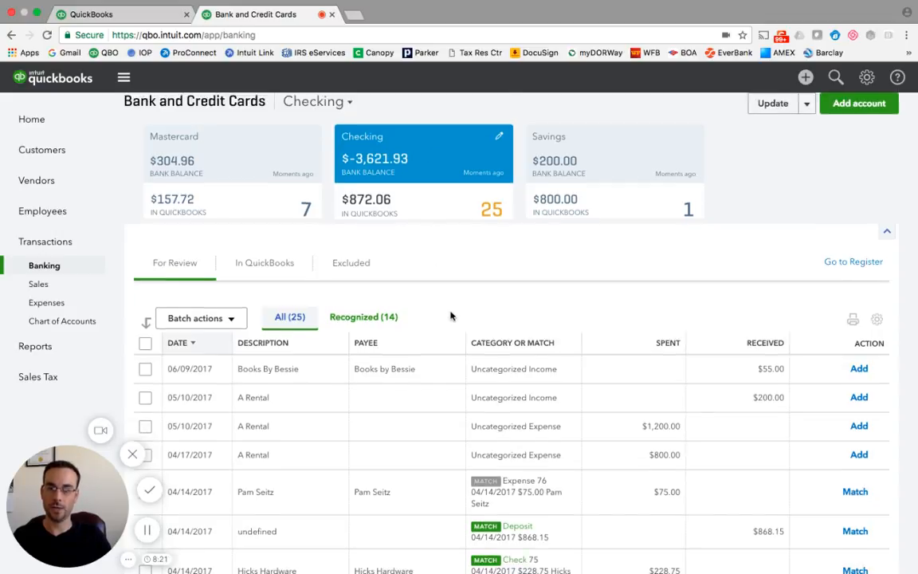
scroll(450, 315, down, 2)
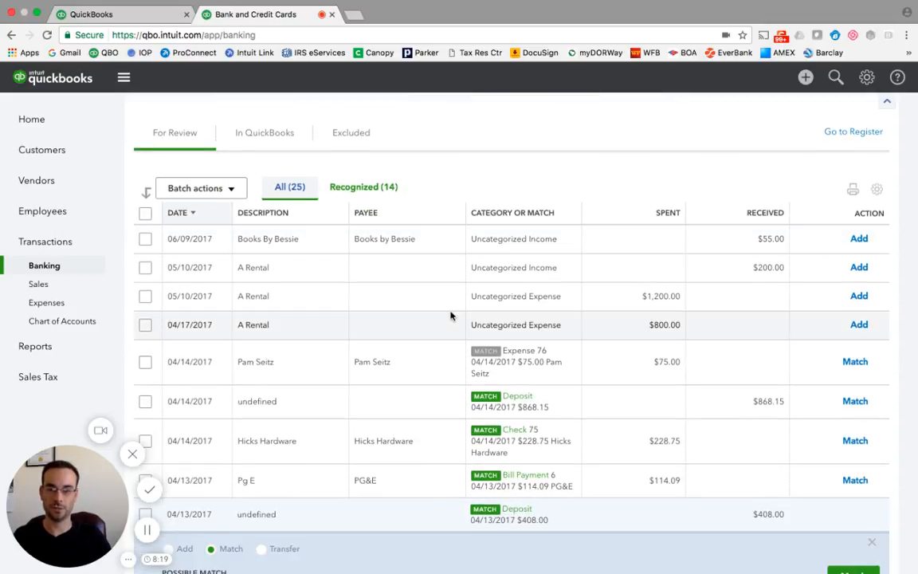
scroll(457, 293, down, 2)
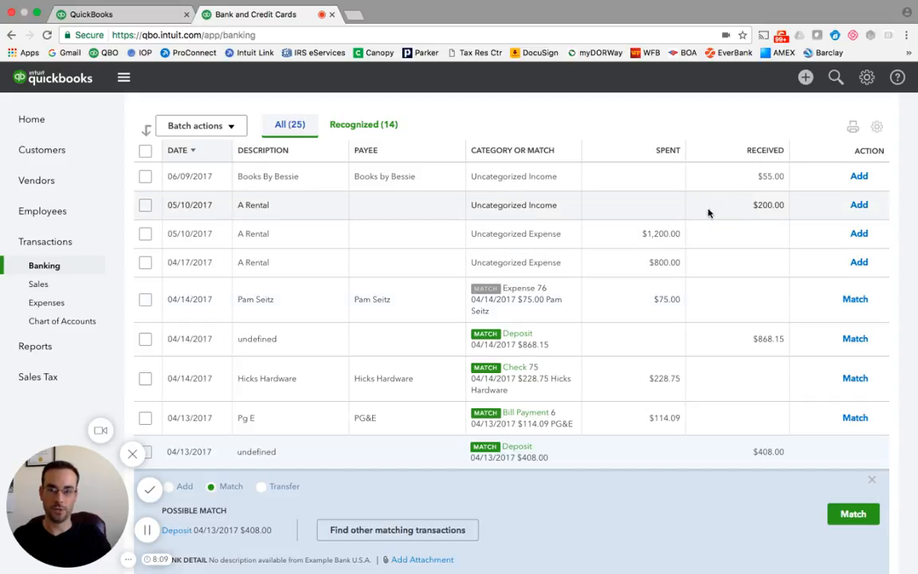
Expand the $200.00 A Rental receipt and the $868.15 deposit dated 04/14/2017 to inspect their details
click(529, 208)
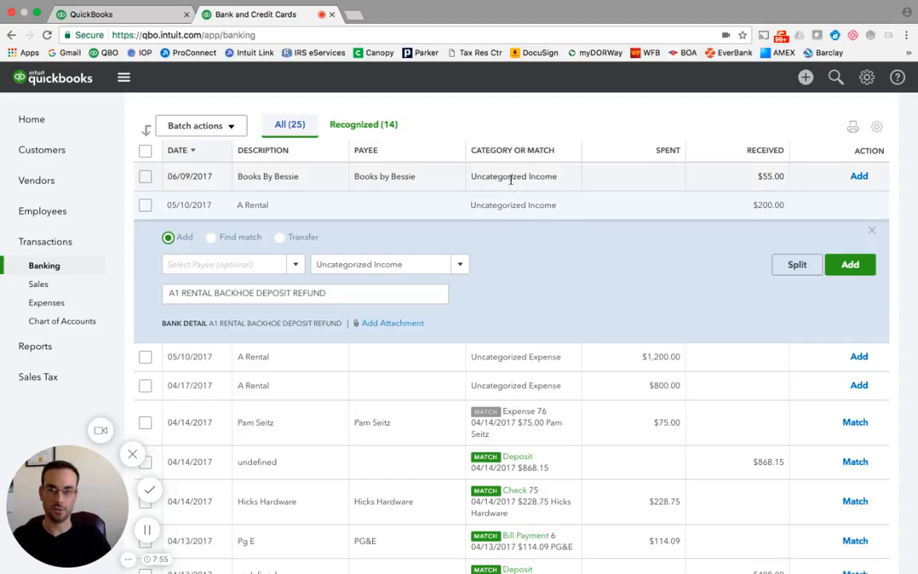
scroll(546, 410, down, 1)
scroll(549, 422, down, 3)
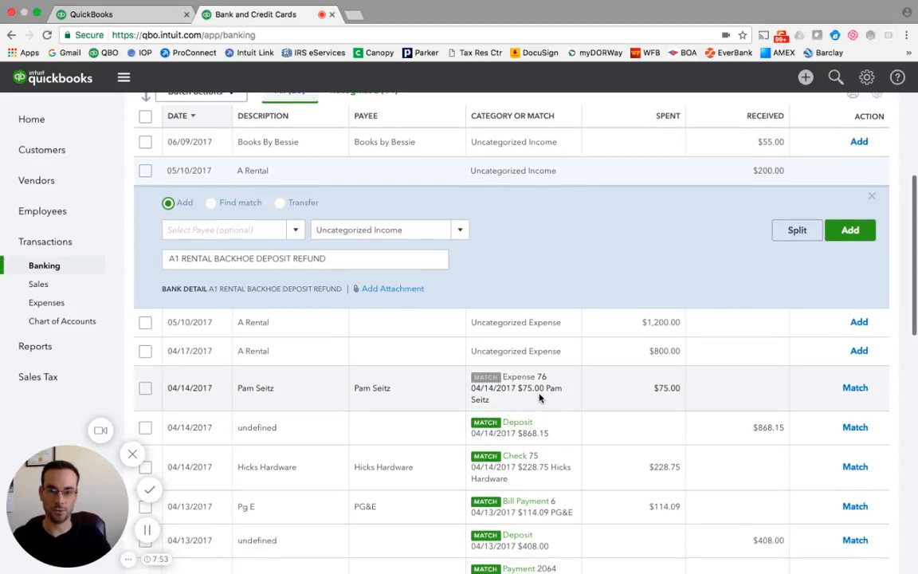
click(535, 428)
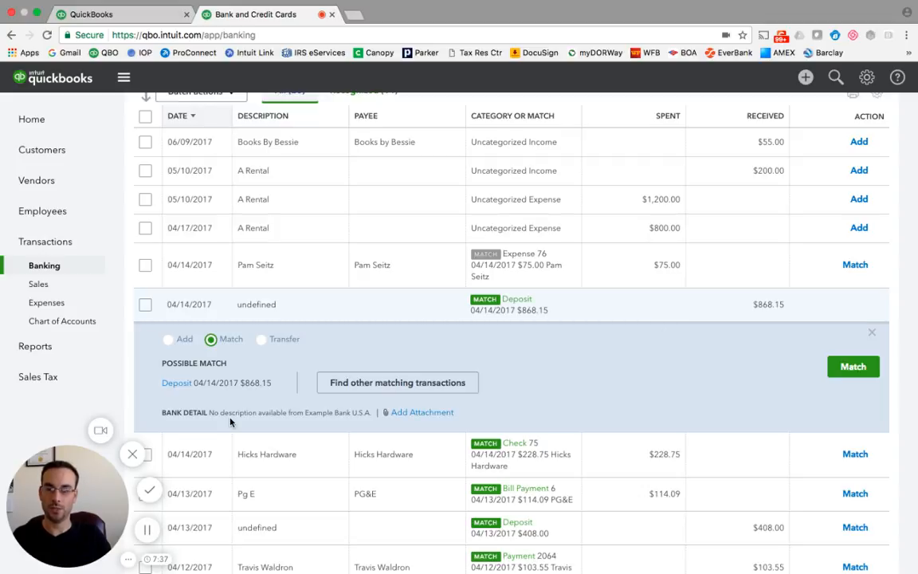
Create a new sales receipt and set its date to 04/14/2017
scroll(572, 368, up, 5)
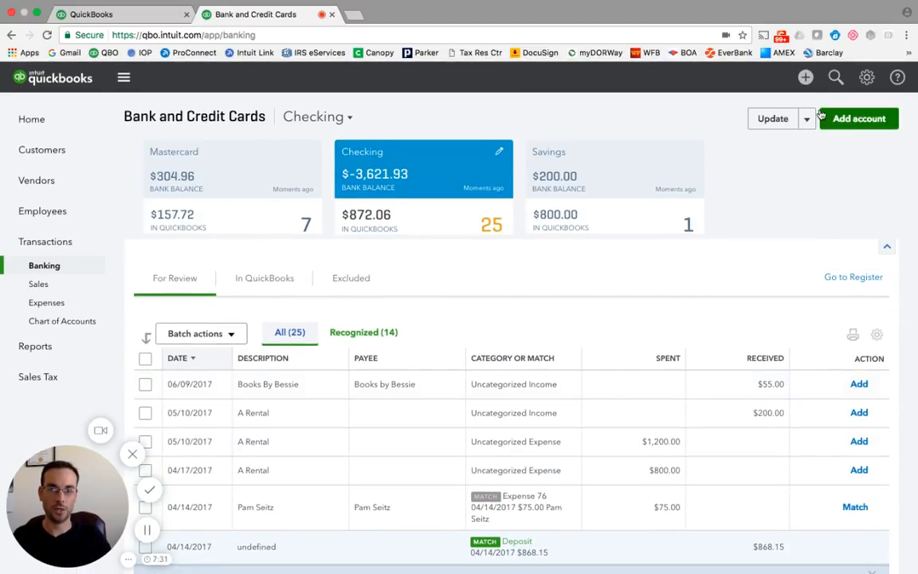
click(806, 76)
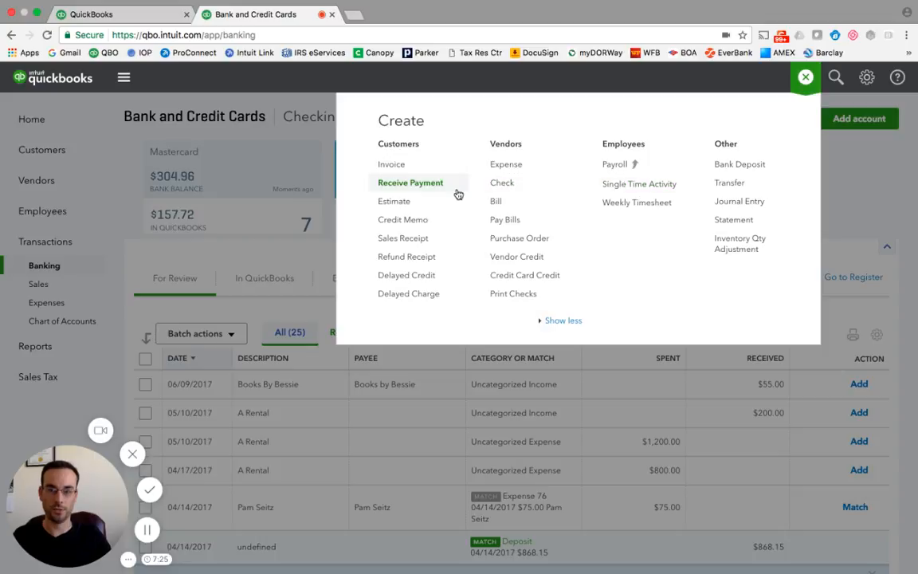
click(409, 237)
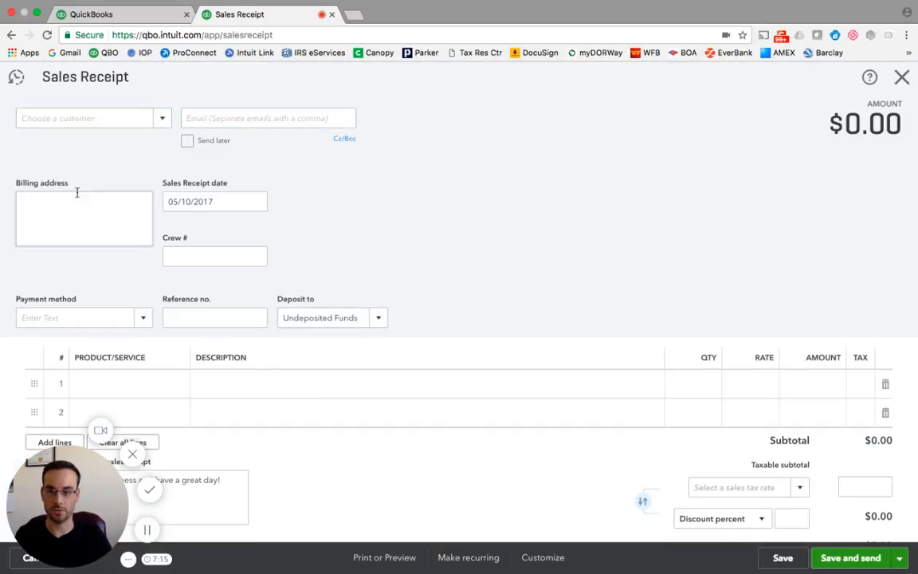
click(235, 204)
text(4)
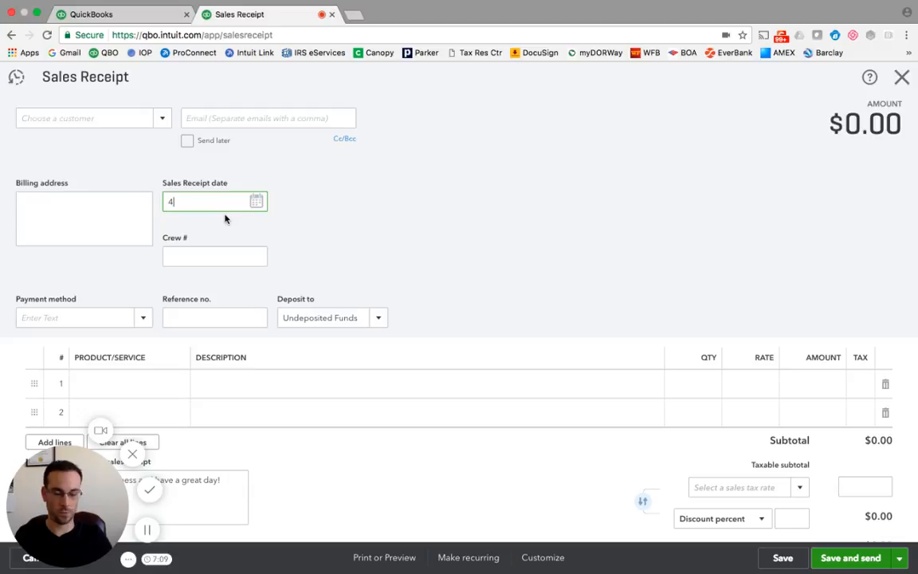
text(/14)
key(Tab)
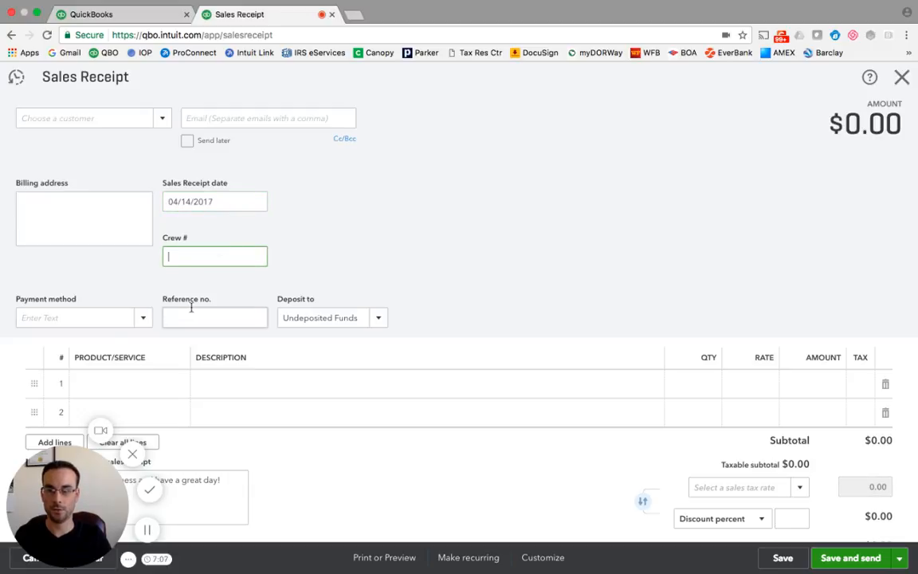
Add a Design:Services line with a rate of 816.15 to the sales receipt, and save and close it
click(113, 386)
text(ser)
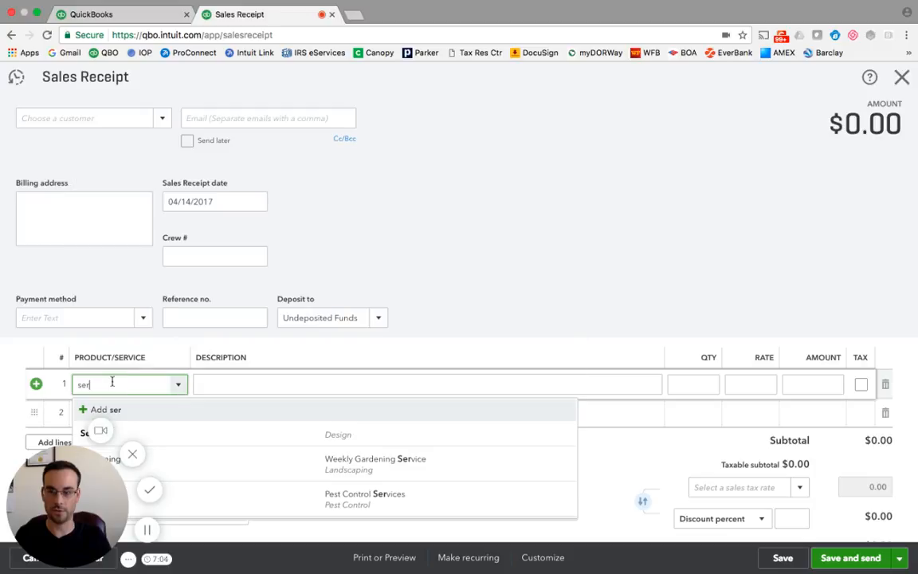
click(153, 435)
key(Tab)
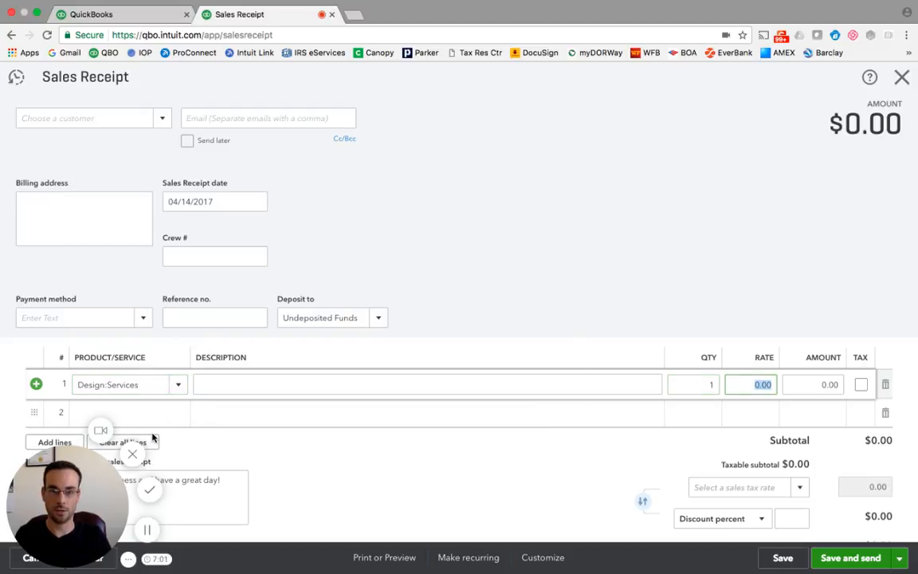
text(816.15)
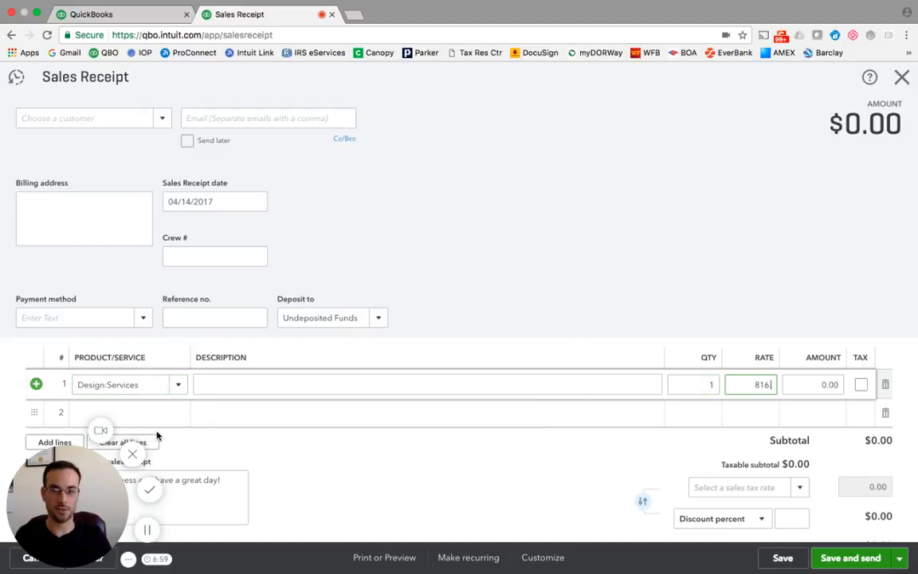
key(Tab)
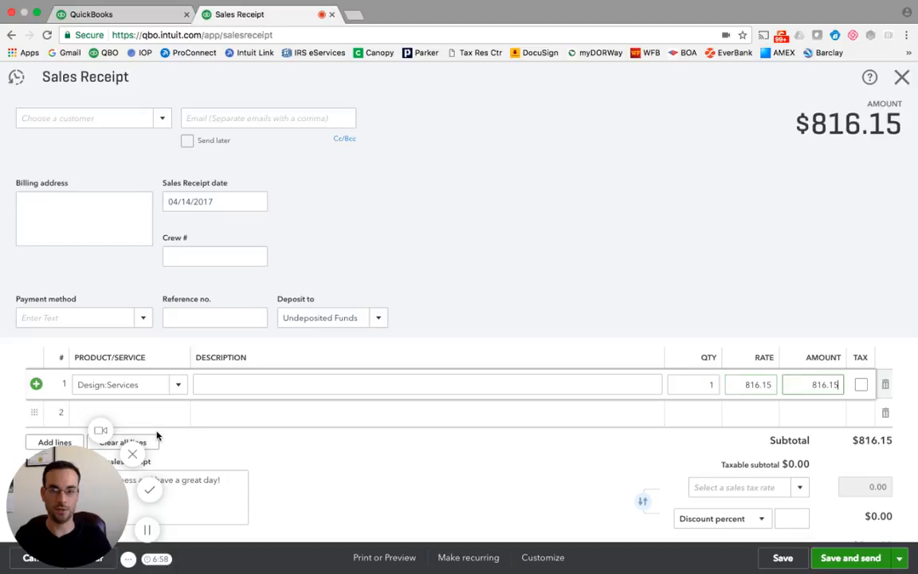
click(899, 557)
click(865, 541)
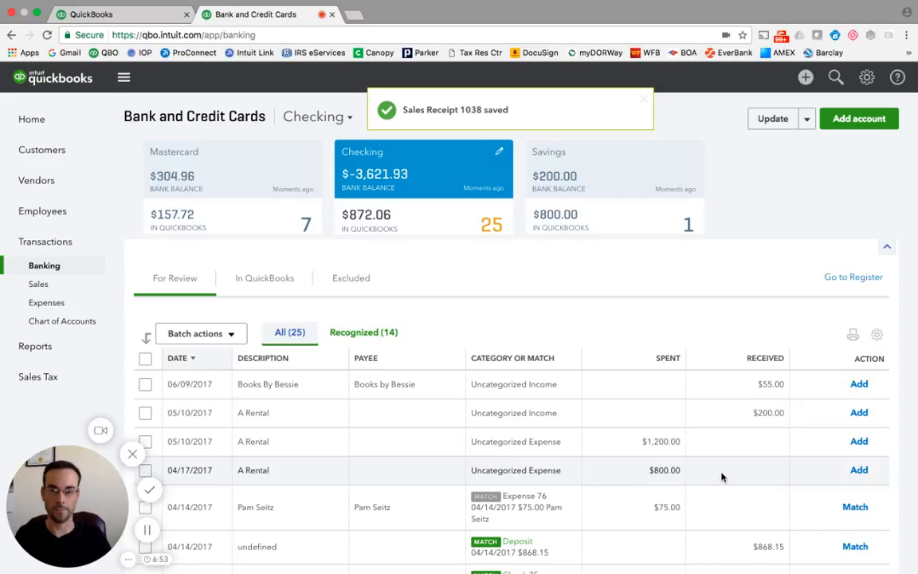
Open the deposit suggested as the match for the $868.15 bank transaction, examine its included payments and cash back, and close it
scroll(717, 471, down, 4)
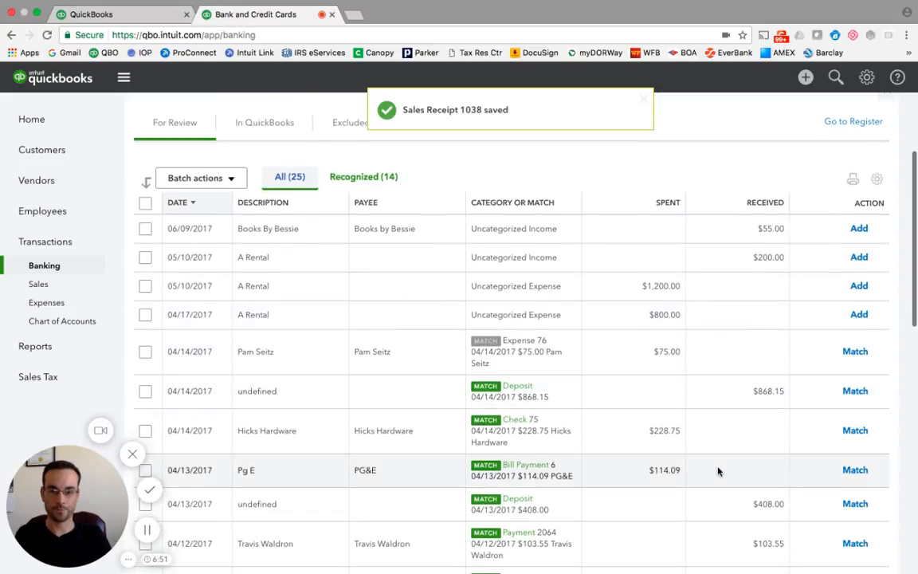
scroll(717, 471, down, 1)
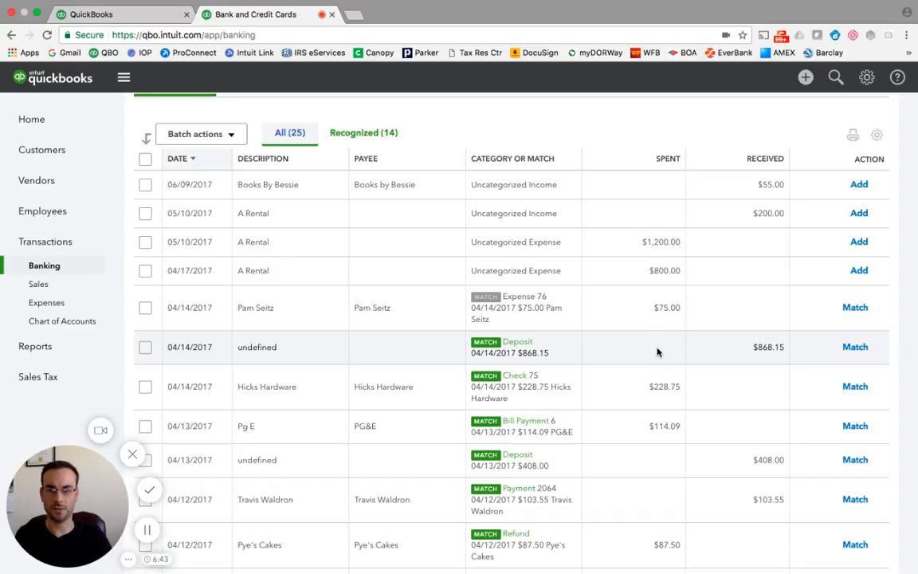
click(657, 351)
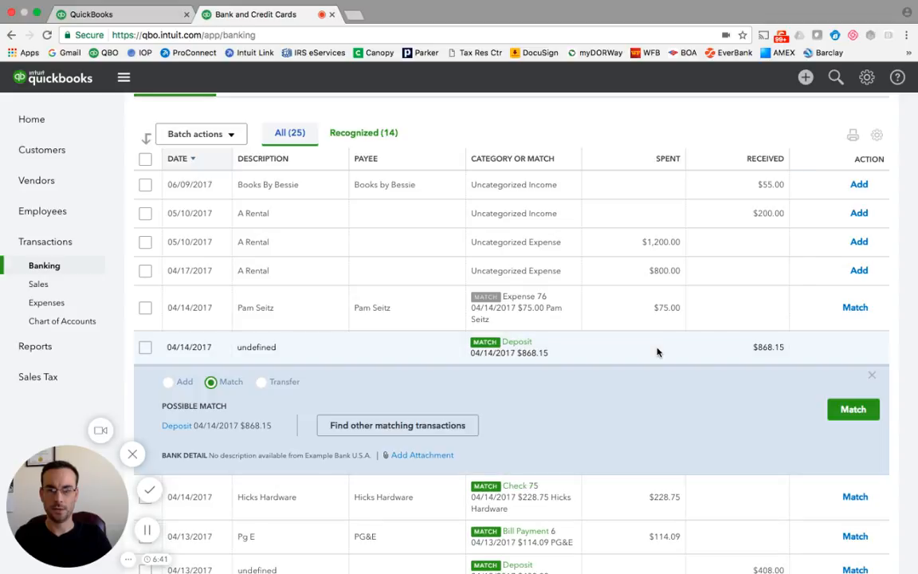
click(177, 427)
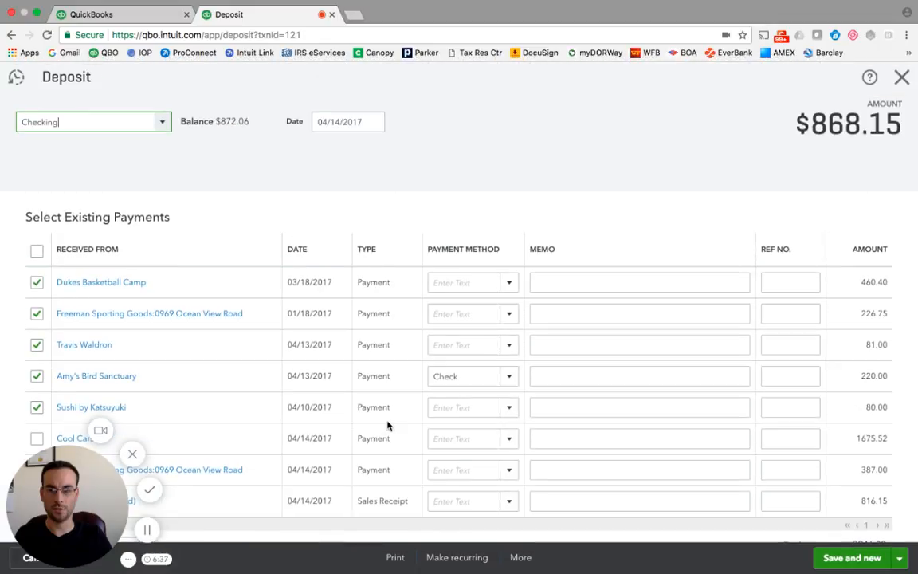
scroll(307, 199, down, 2)
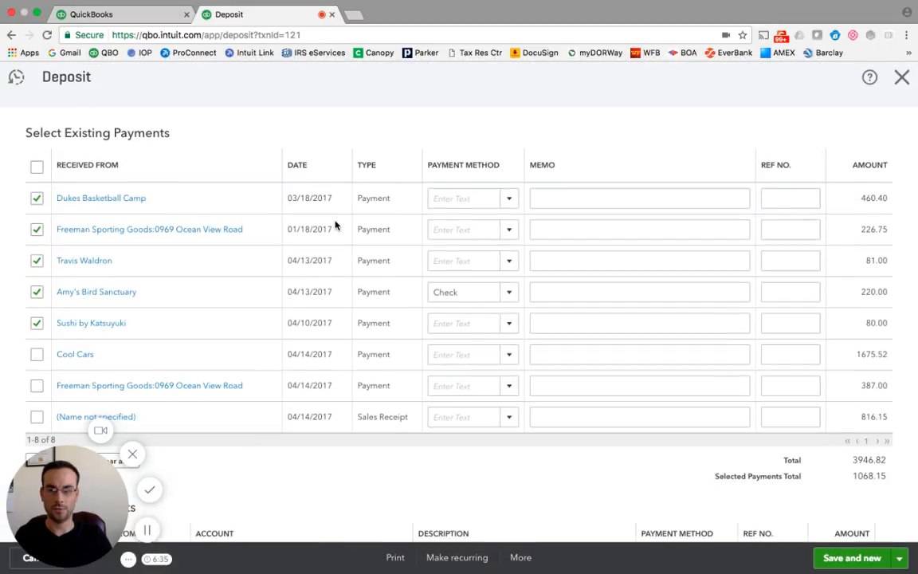
scroll(301, 227, down, 3)
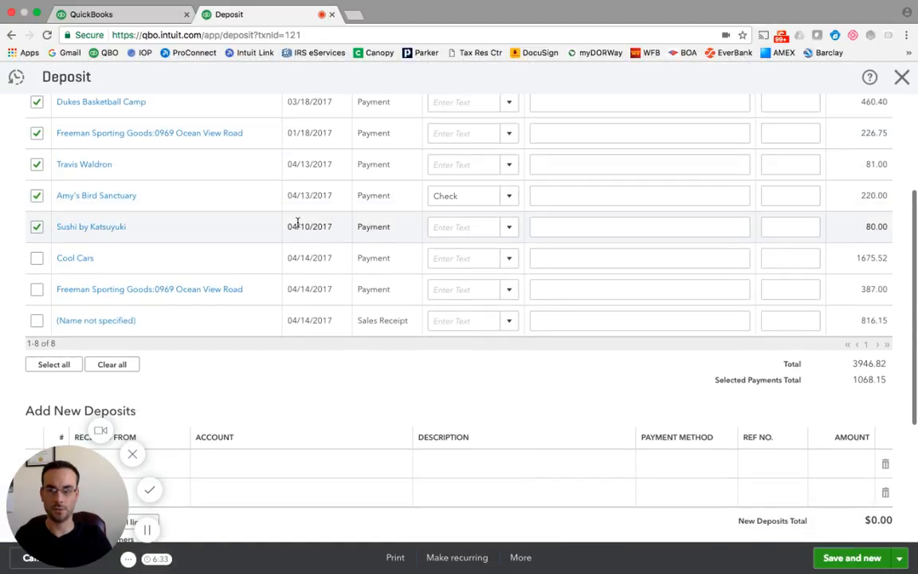
scroll(229, 220, up, 2)
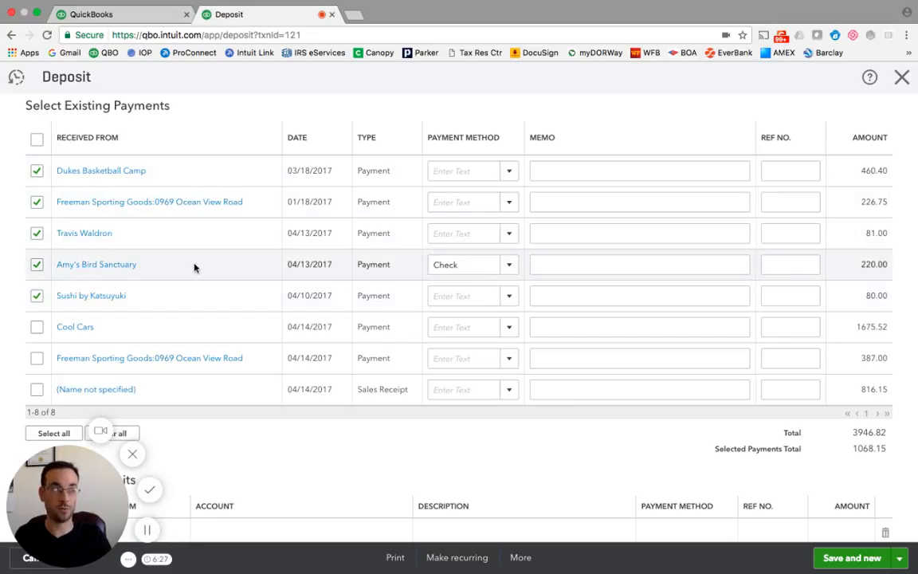
scroll(294, 263, down, 5)
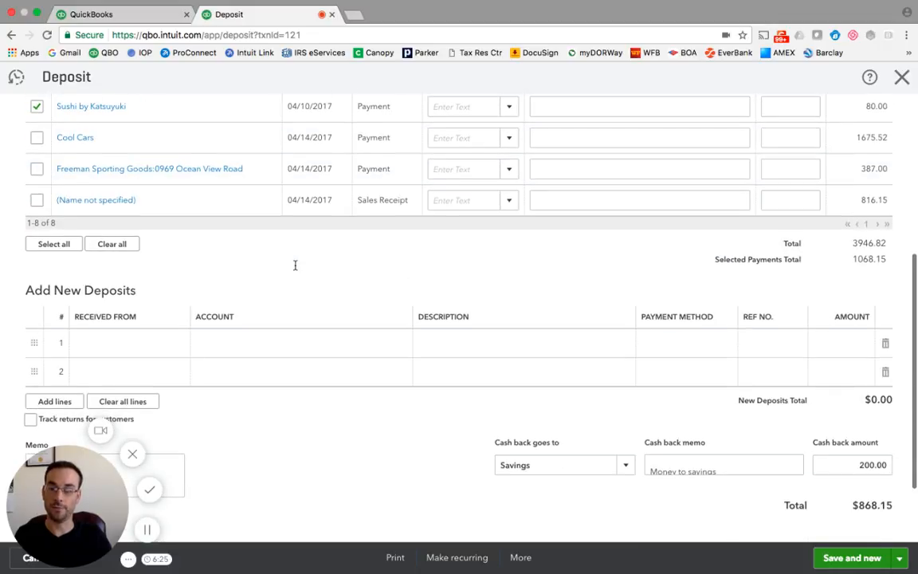
click(902, 76)
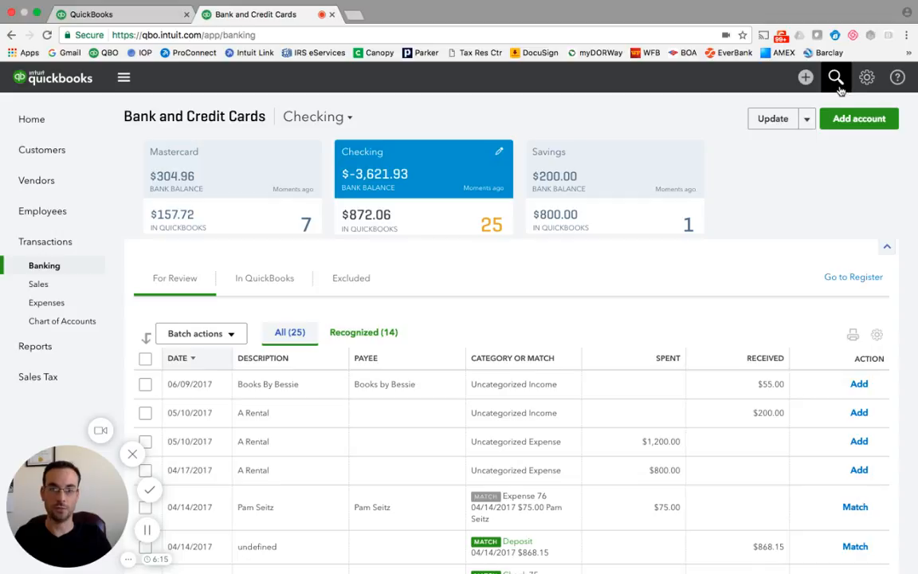
Start a new bank deposit into Checking, and select and deselect the existing 816.15 sales receipt
click(809, 81)
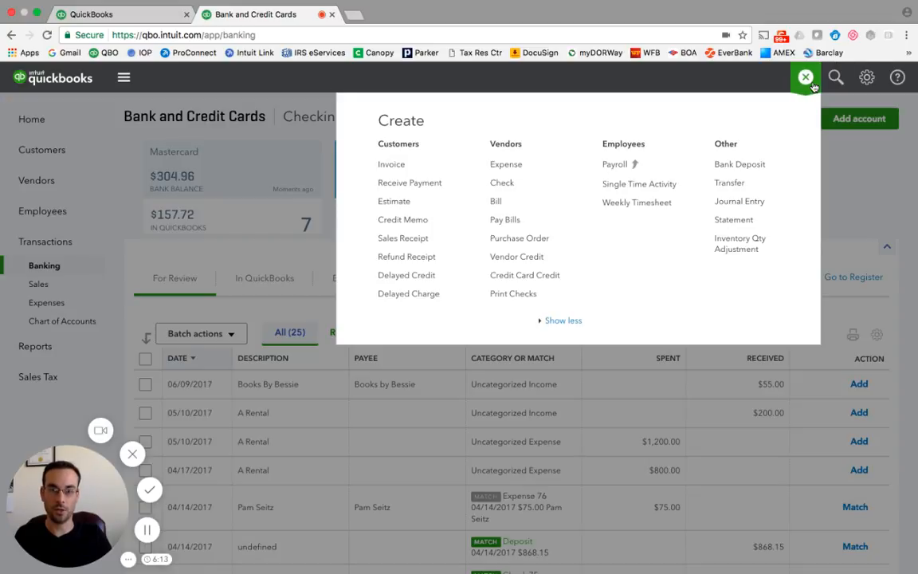
click(737, 164)
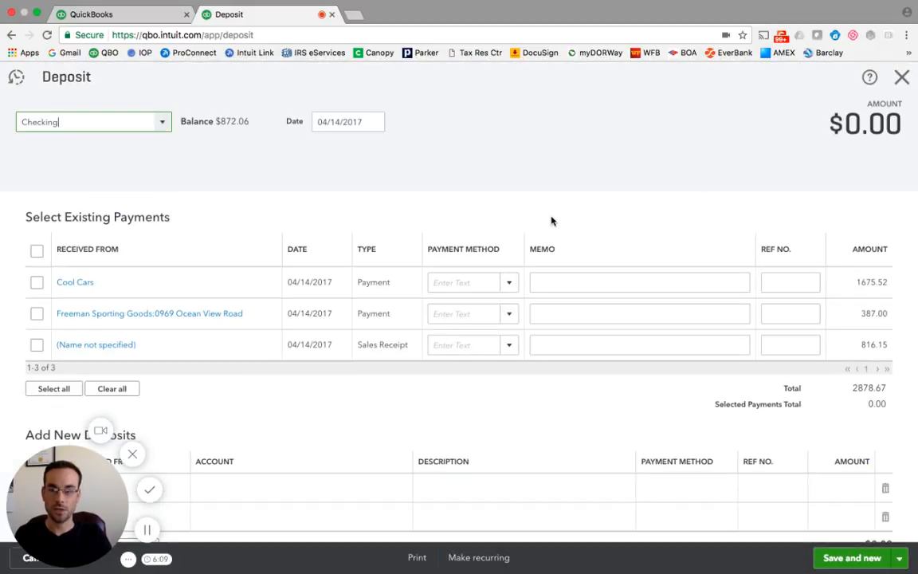
click(37, 345)
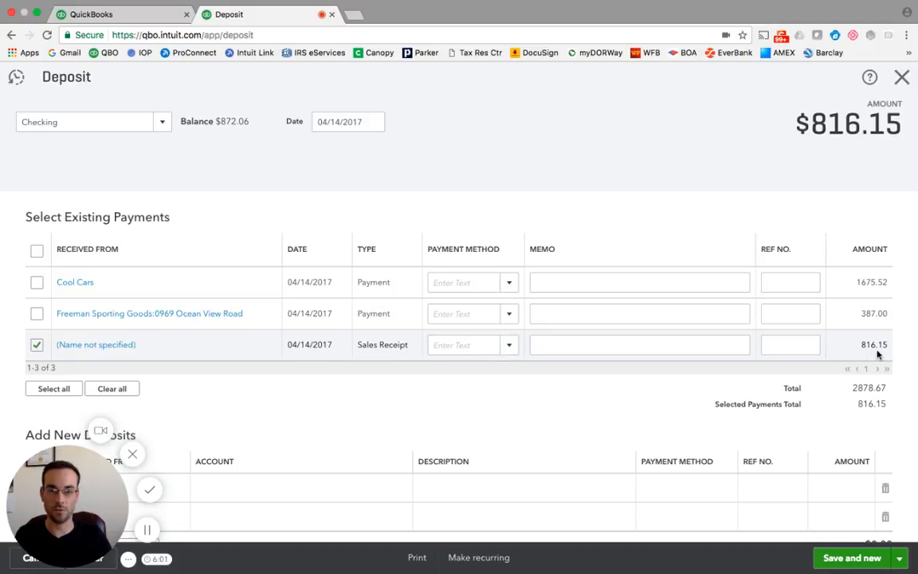
click(37, 346)
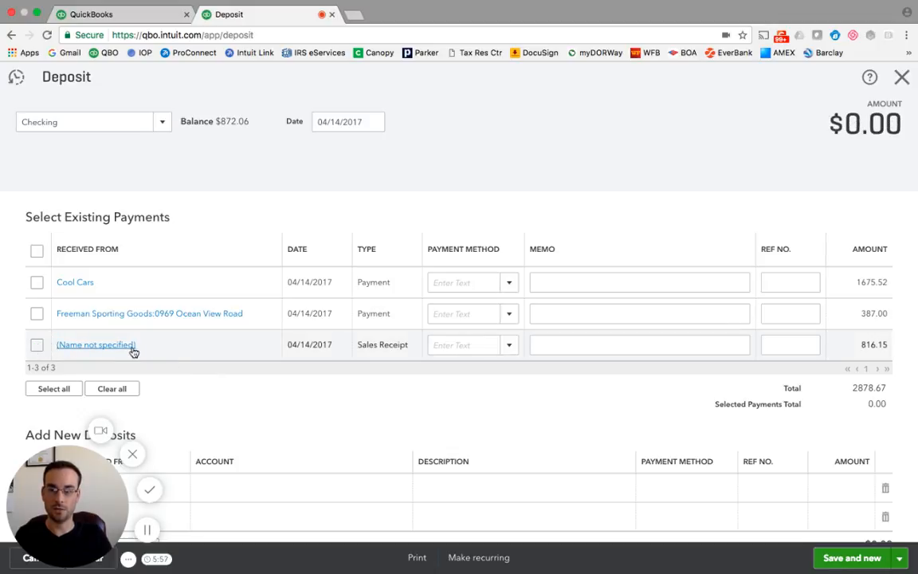
Add a new deposit line received from Books by Bessie, with account Sales of Product Income and amount 816.15
scroll(226, 375, down, 5)
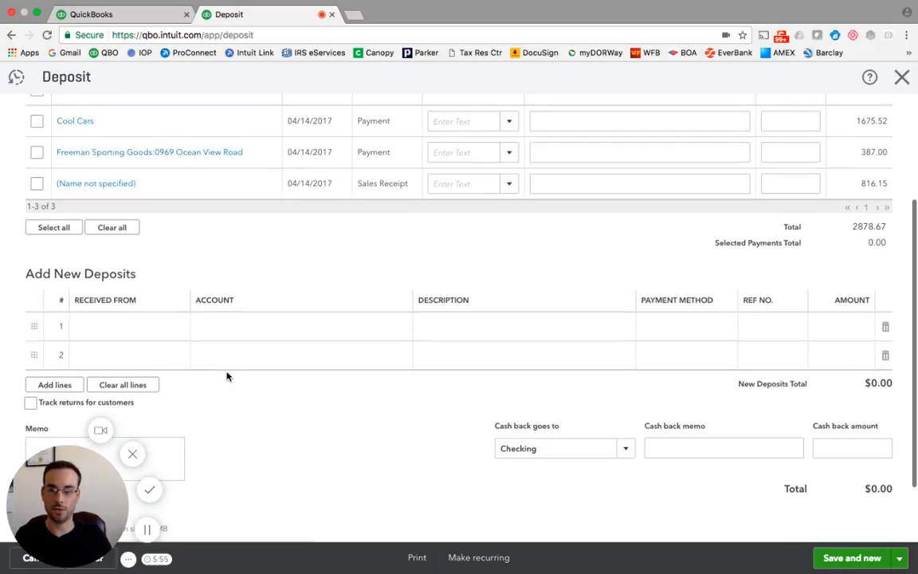
click(109, 329)
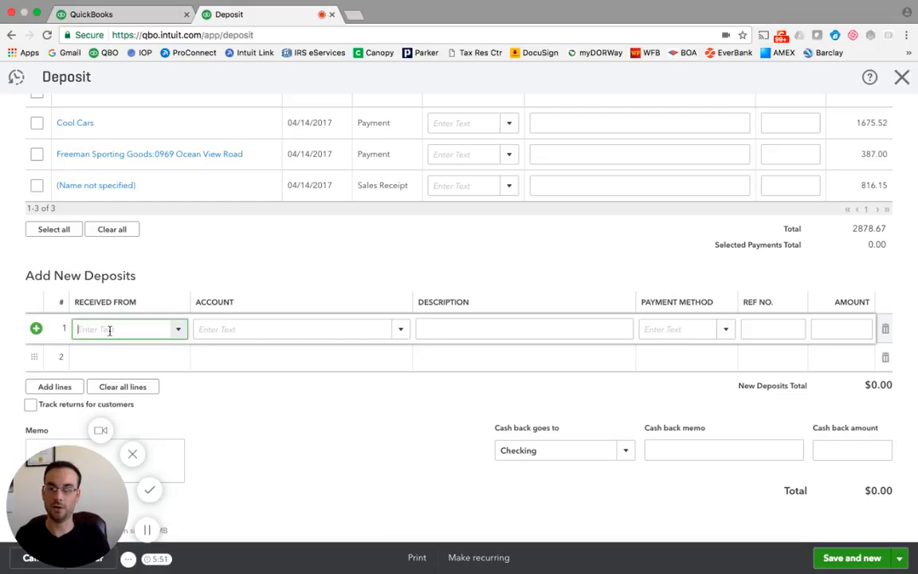
text(bess)
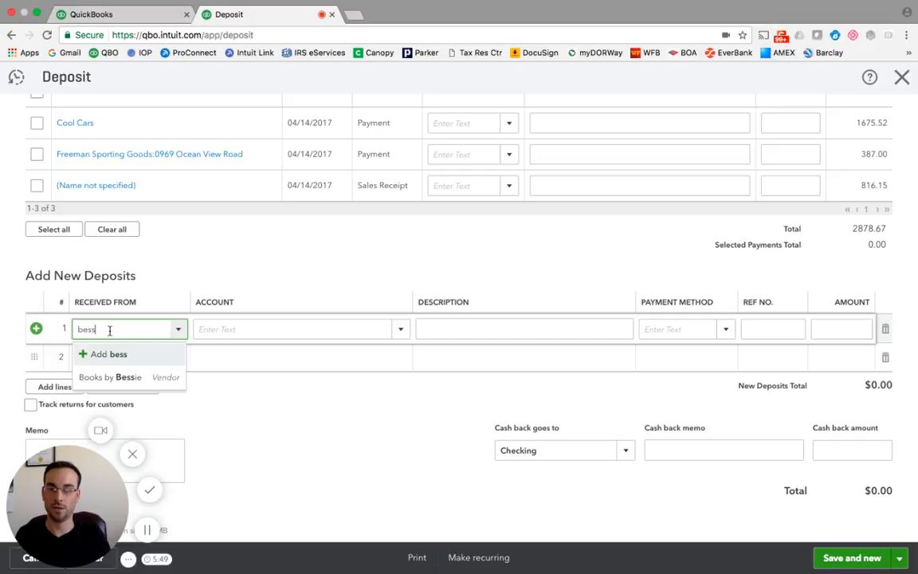
key(Down)
key(Tab)
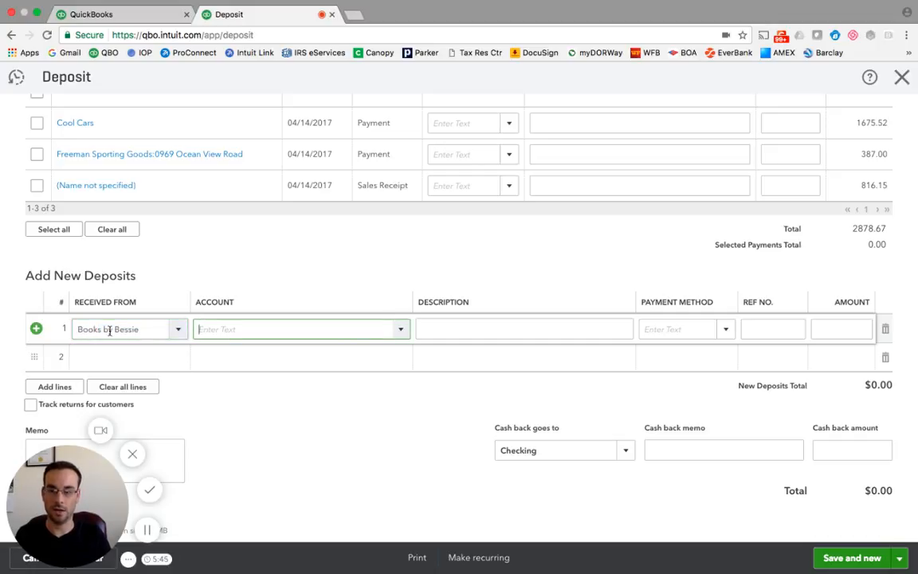
text(sale)
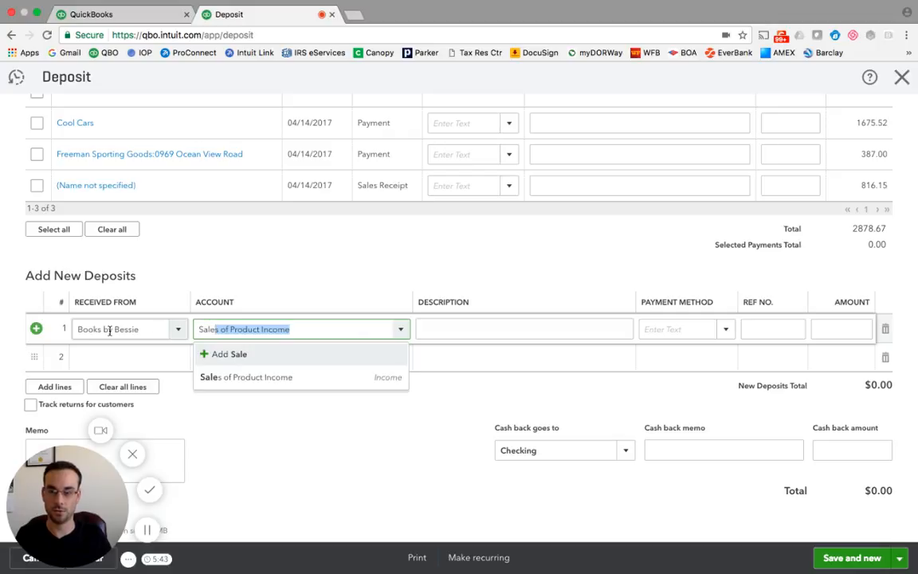
key(Tab)
key(Tab)
key(Tab)
key(Tab)
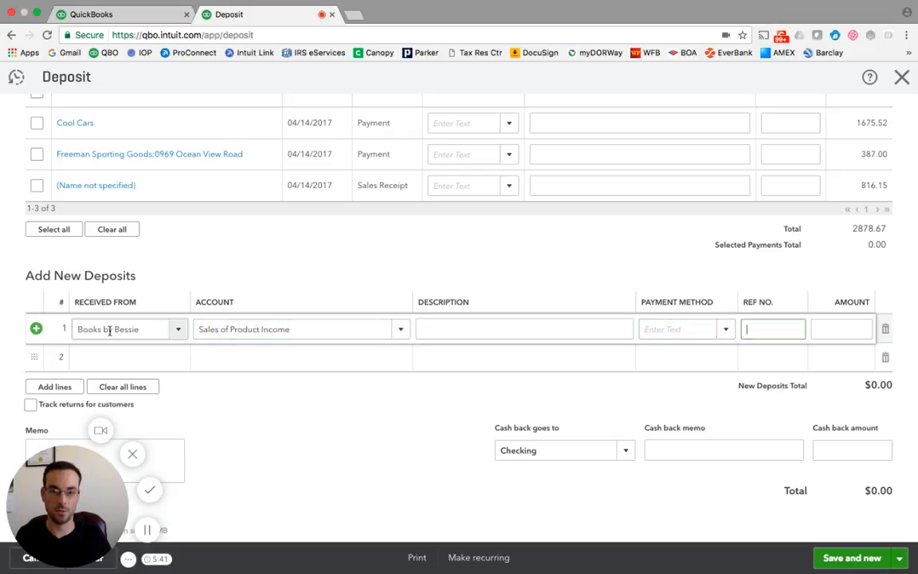
text(816.15)
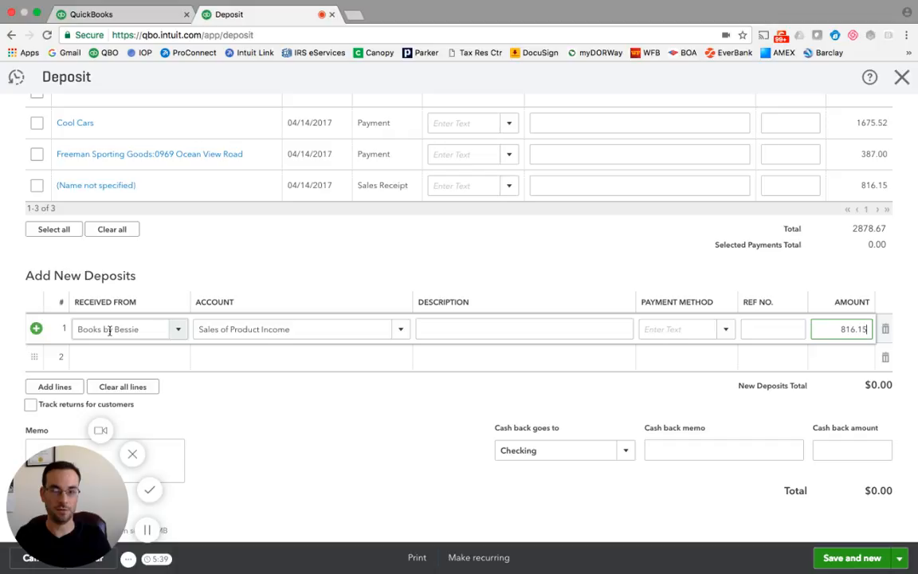
key(Tab)
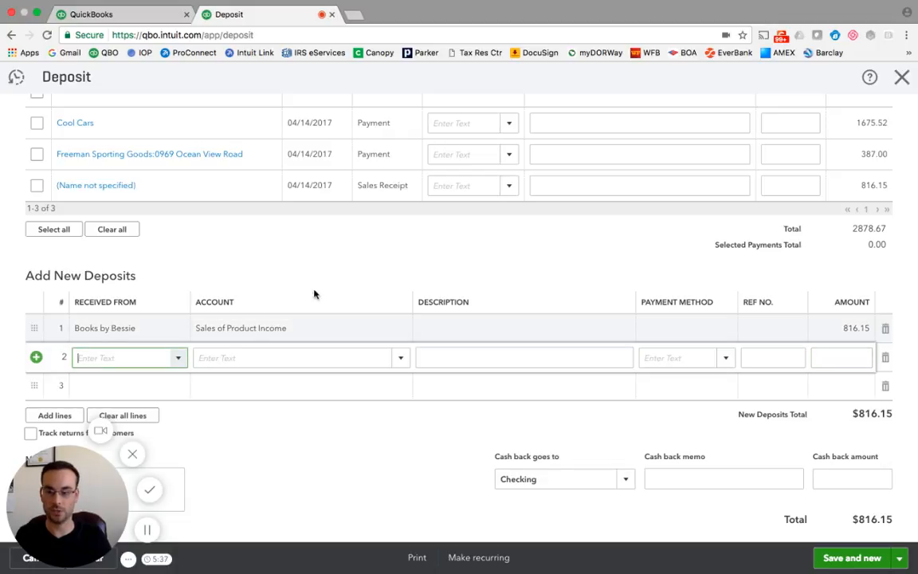
Save and close the bank deposit
scroll(319, 255, down, 3)
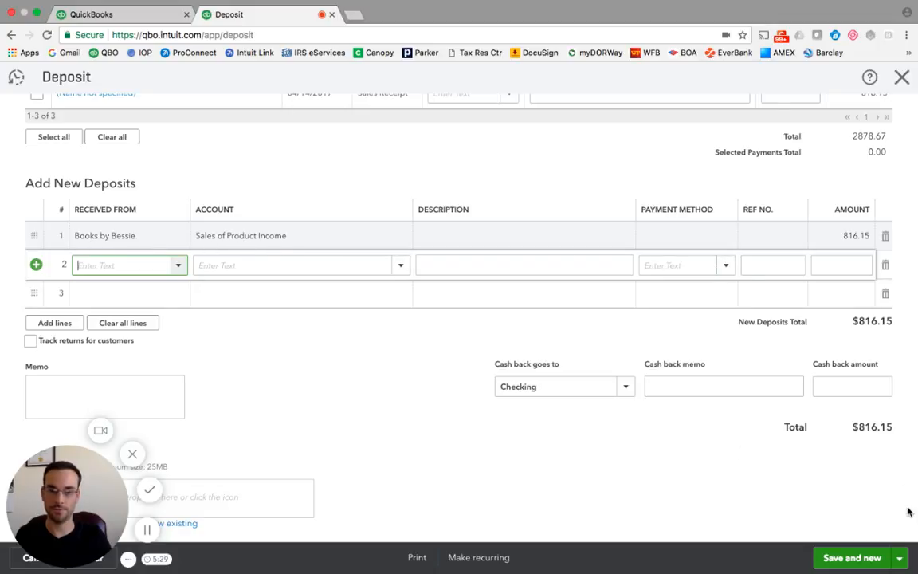
click(899, 557)
click(874, 542)
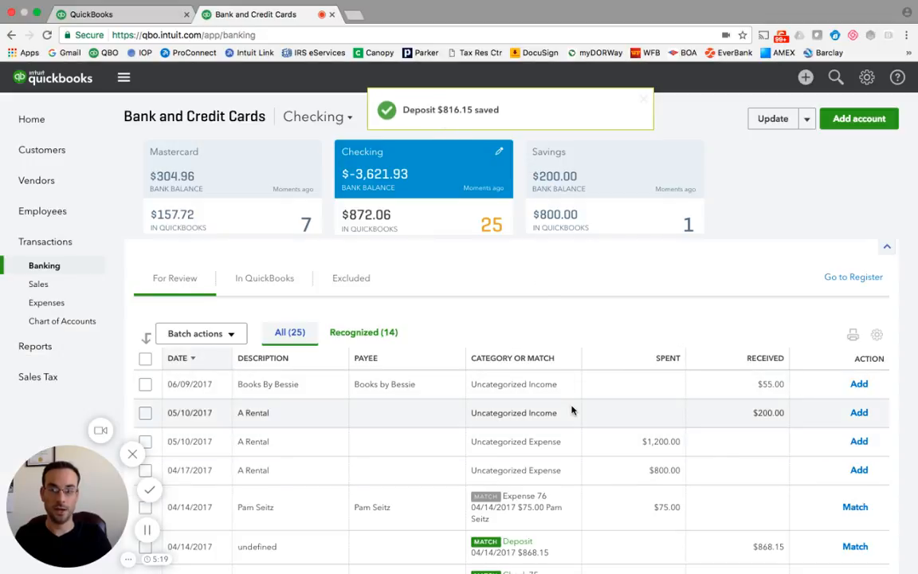
Go to the Checking bank register and expand the 04/14/2017 Books by Bessie deposit to inspect it
scroll(573, 411, down, 3)
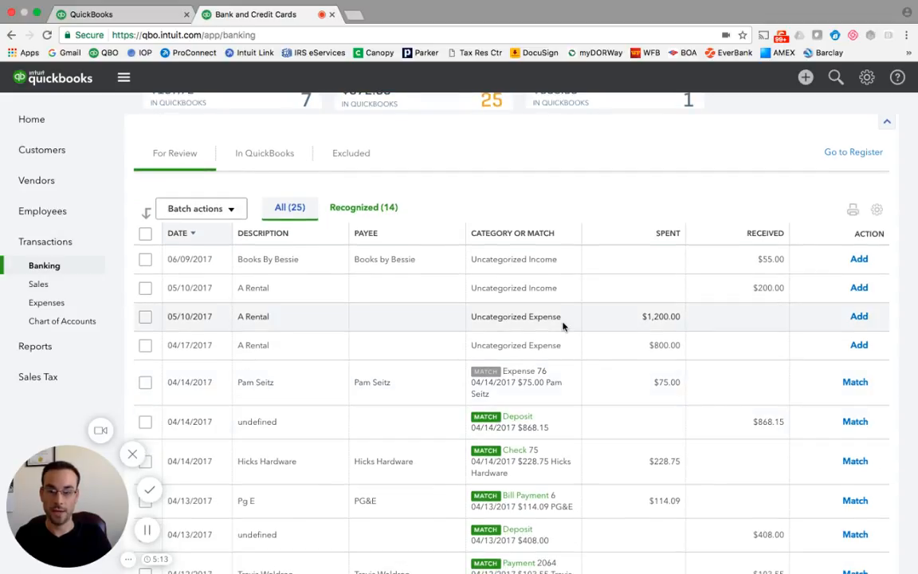
scroll(563, 325, up, 3)
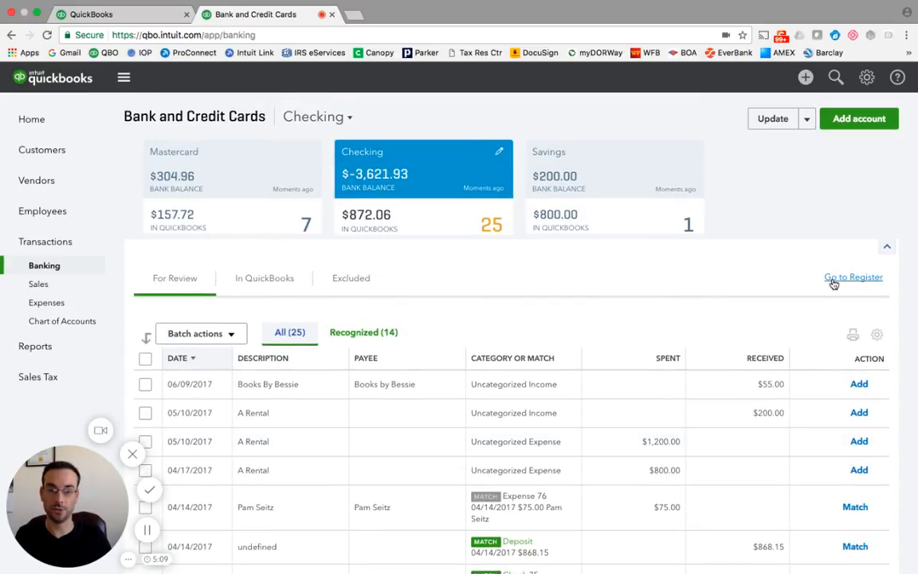
click(851, 277)
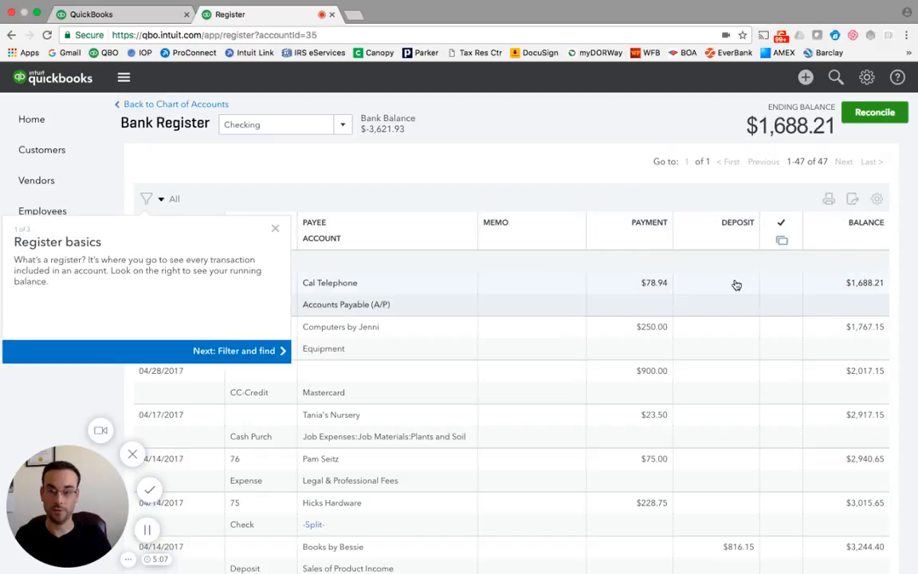
click(275, 229)
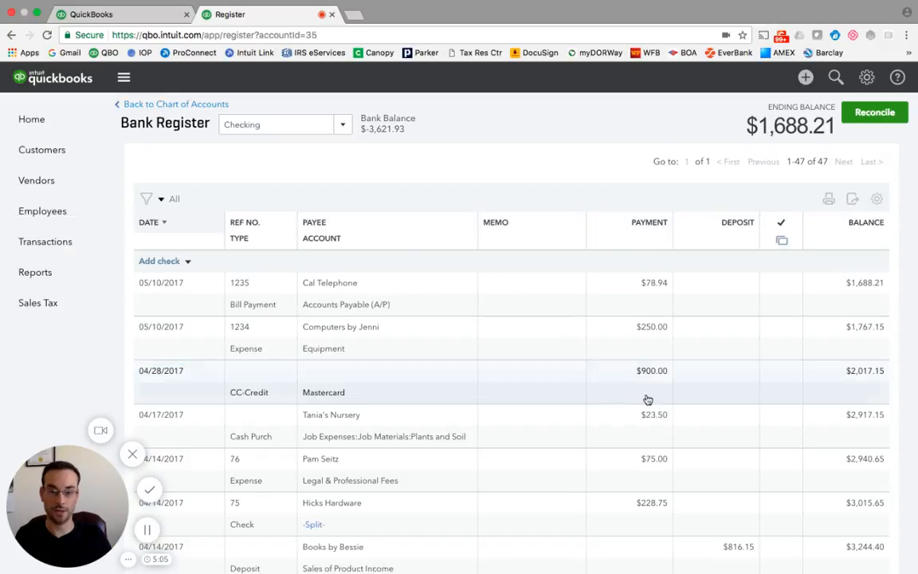
scroll(647, 405, down, 3)
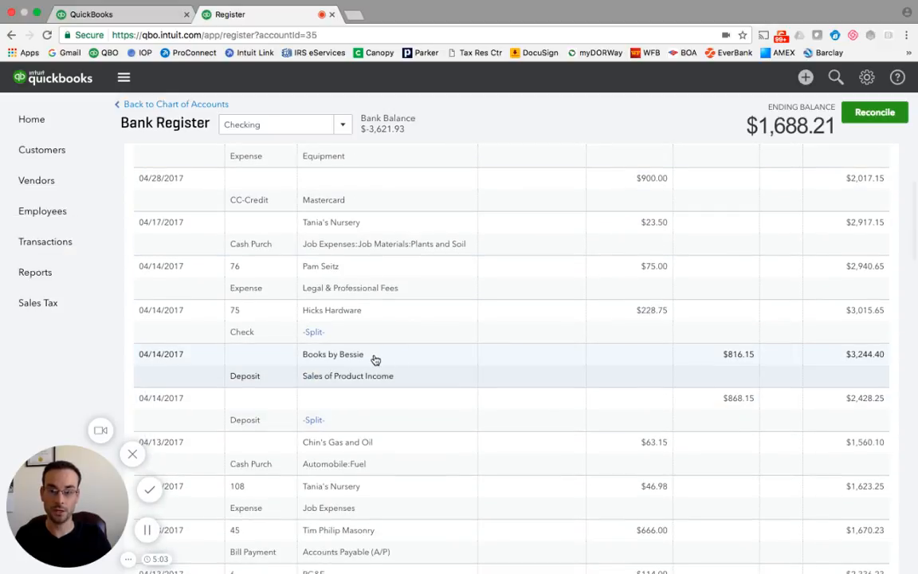
click(374, 360)
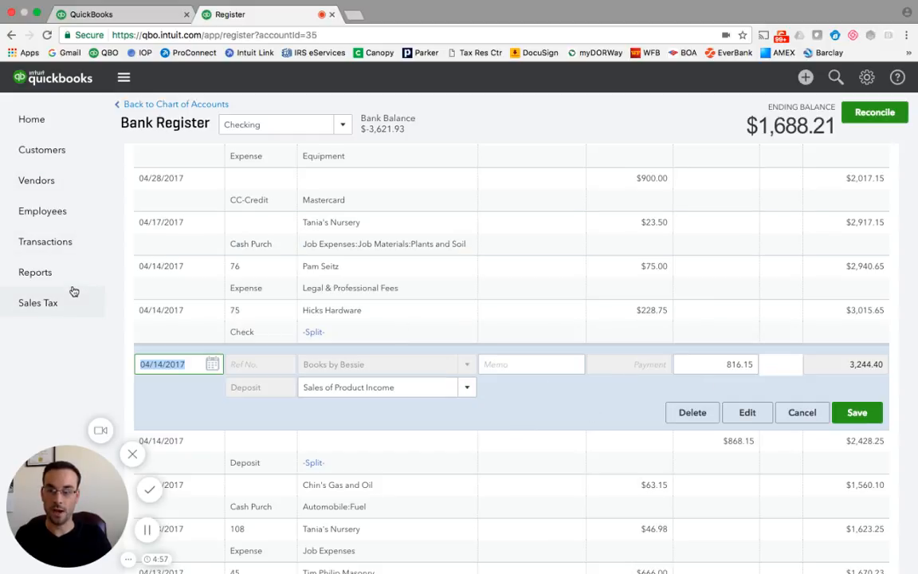
Open Reports in a new browser tab and run the Profit and Loss report customized to the Last Month period
click(44, 277)
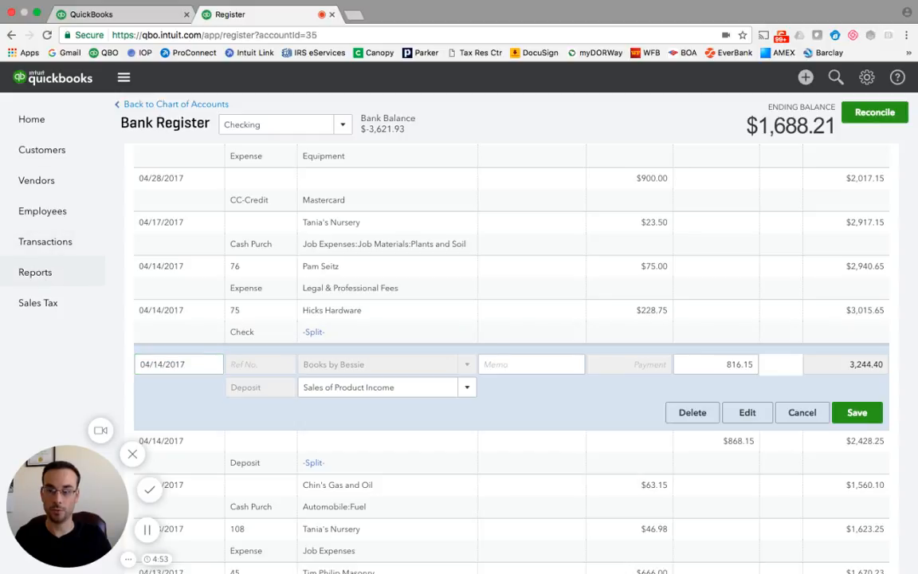
click(446, 15)
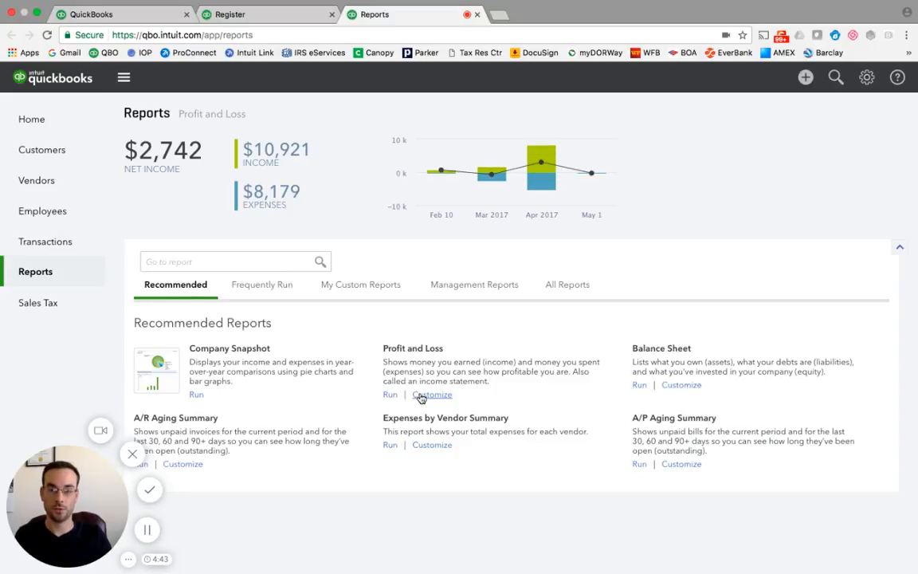
click(421, 396)
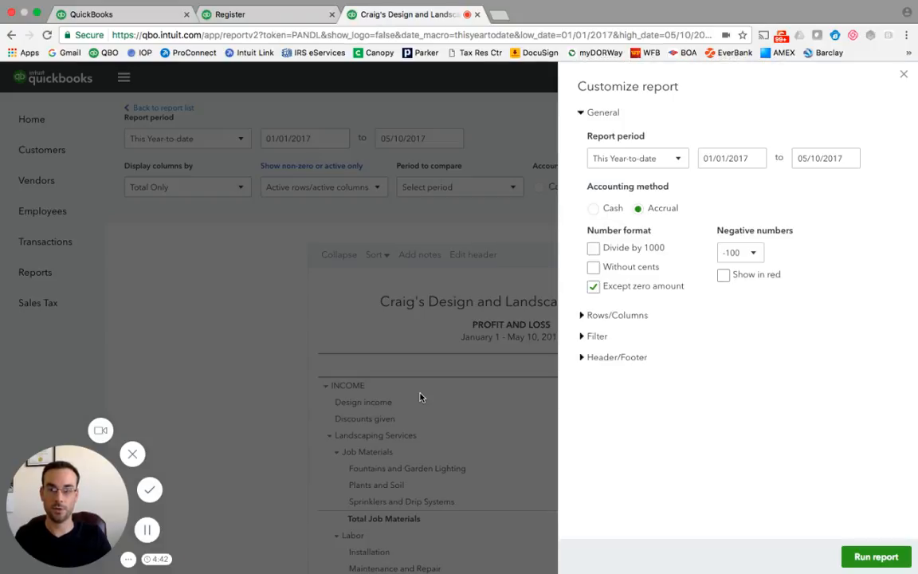
click(656, 160)
scroll(640, 300, down, 4)
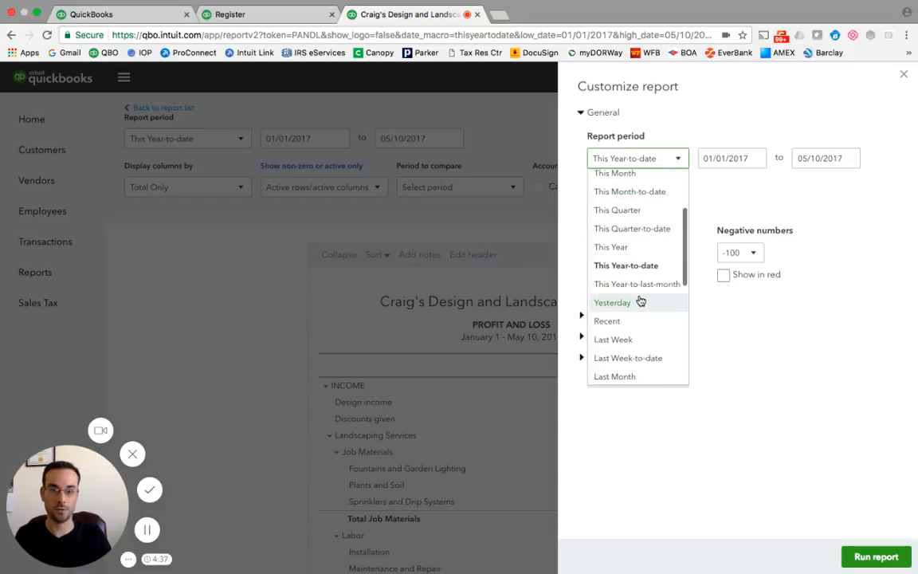
click(636, 344)
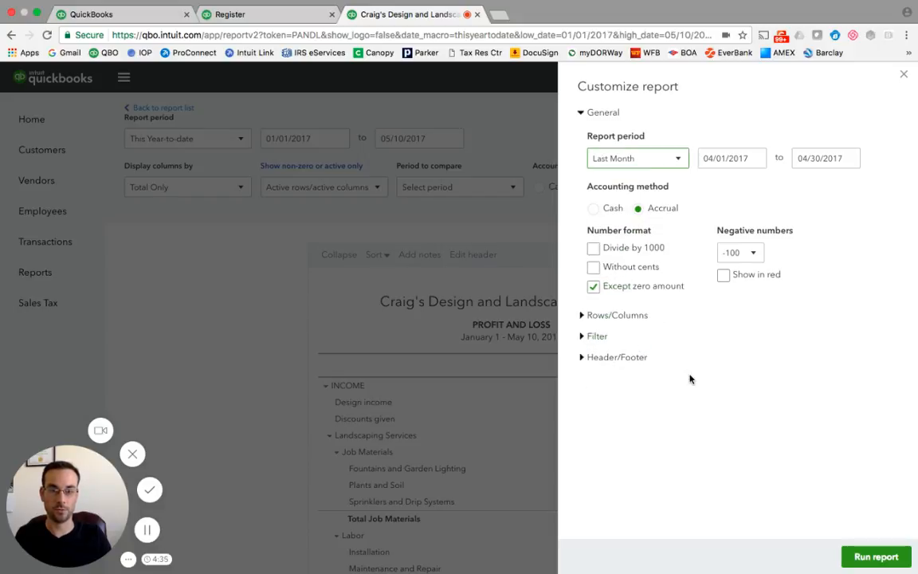
click(868, 557)
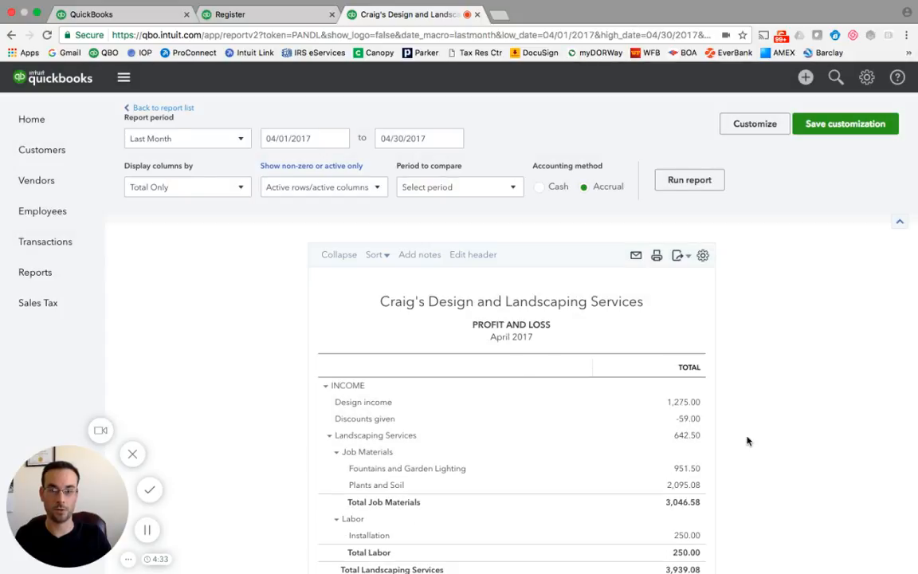
Examine the income section of the Profit and Loss report and open the transactions behind Sales of Product Income to find the Books by Bessie deposit
scroll(746, 414, down, 2)
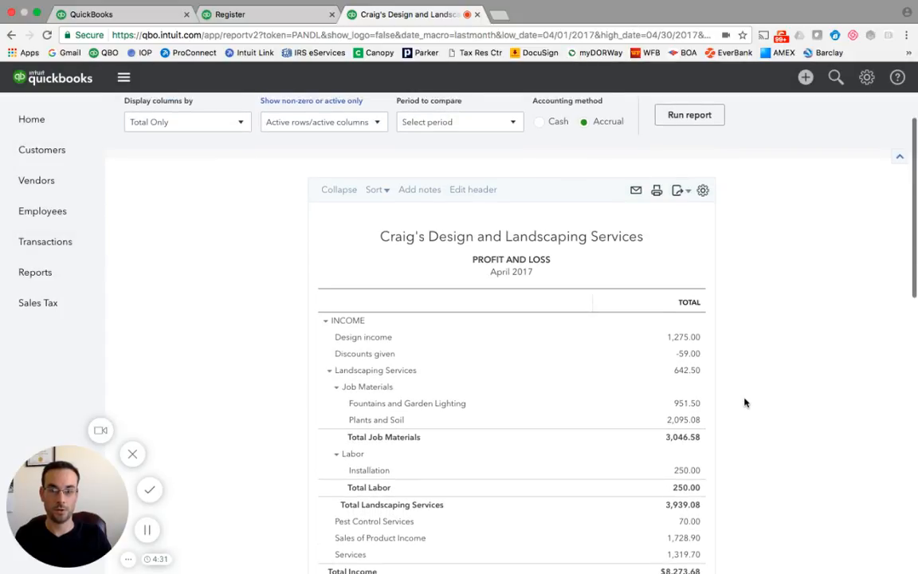
scroll(745, 402, down, 2)
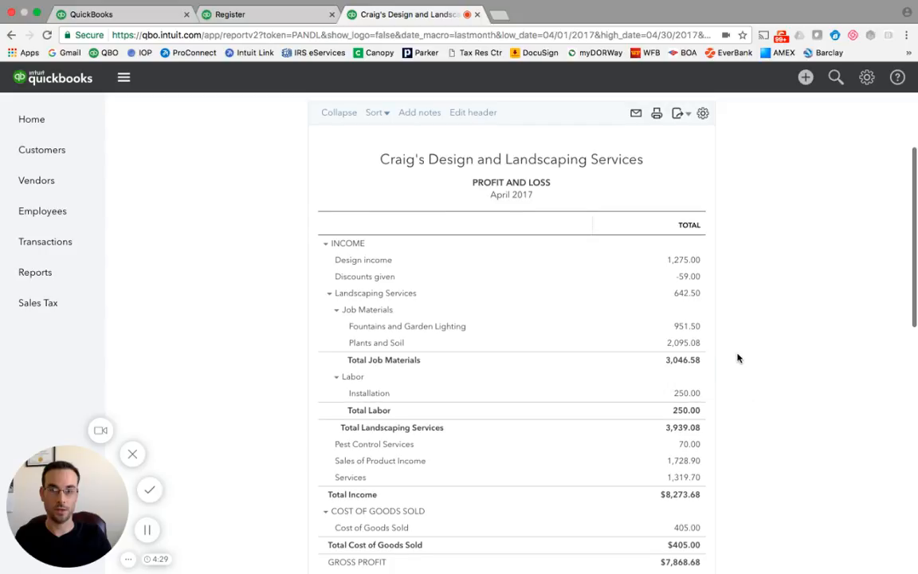
scroll(558, 335, down, 1)
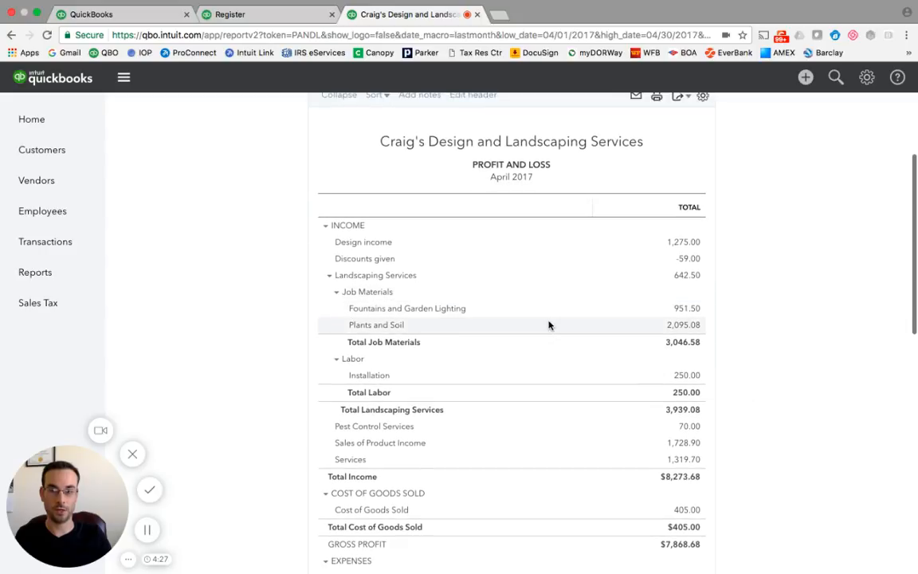
scroll(548, 325, down, 1)
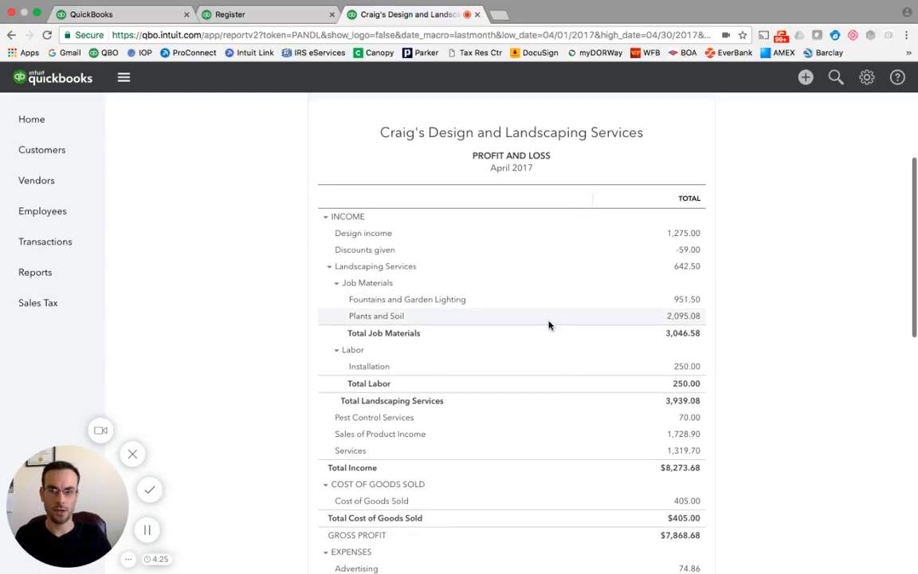
scroll(548, 324, down, 1)
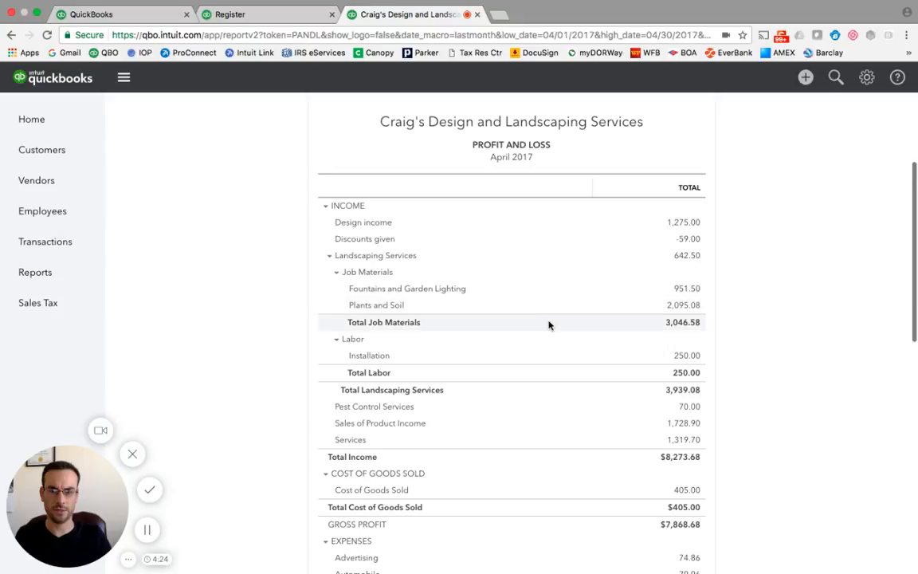
click(683, 429)
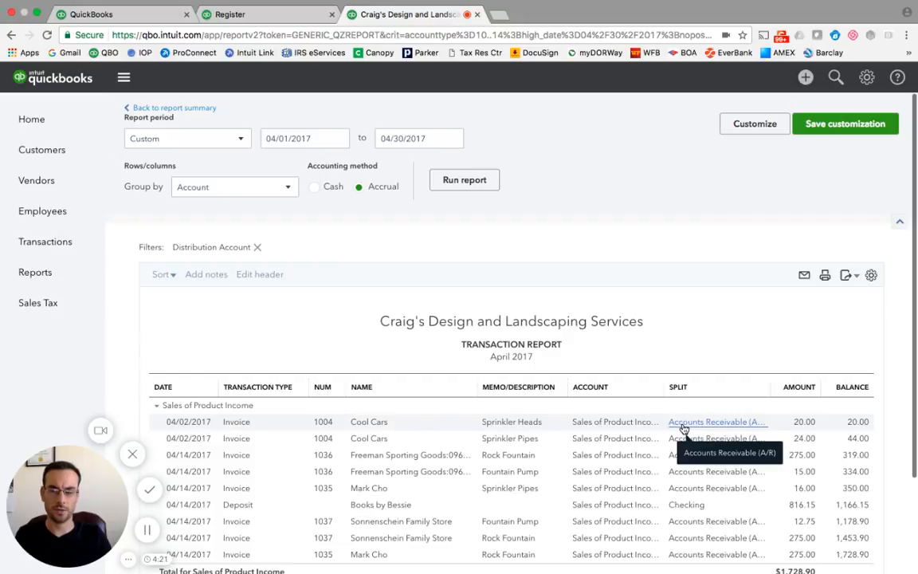
scroll(681, 426, down, 5)
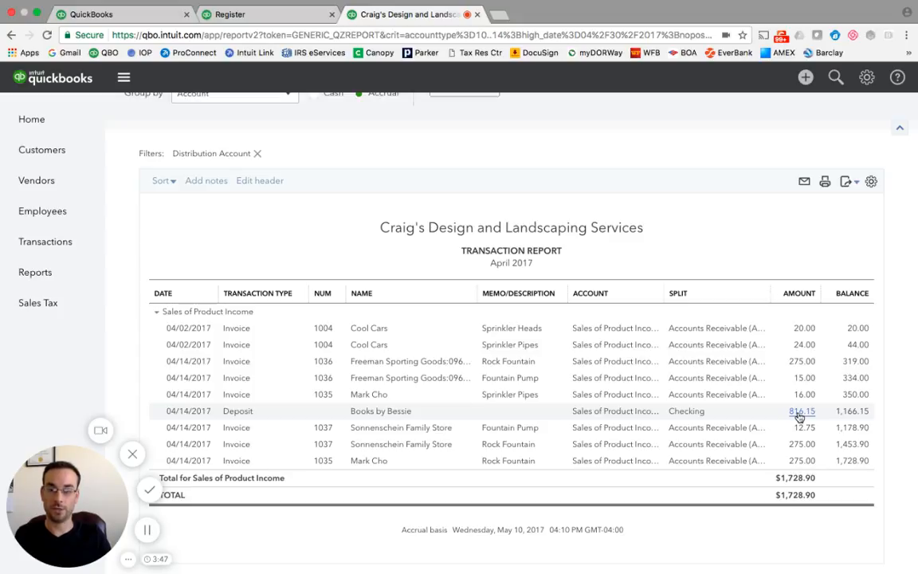
Go to the Sales Transactions list in the first browser tab and open the 04/14/2017 sales receipt for $816.15
click(241, 16)
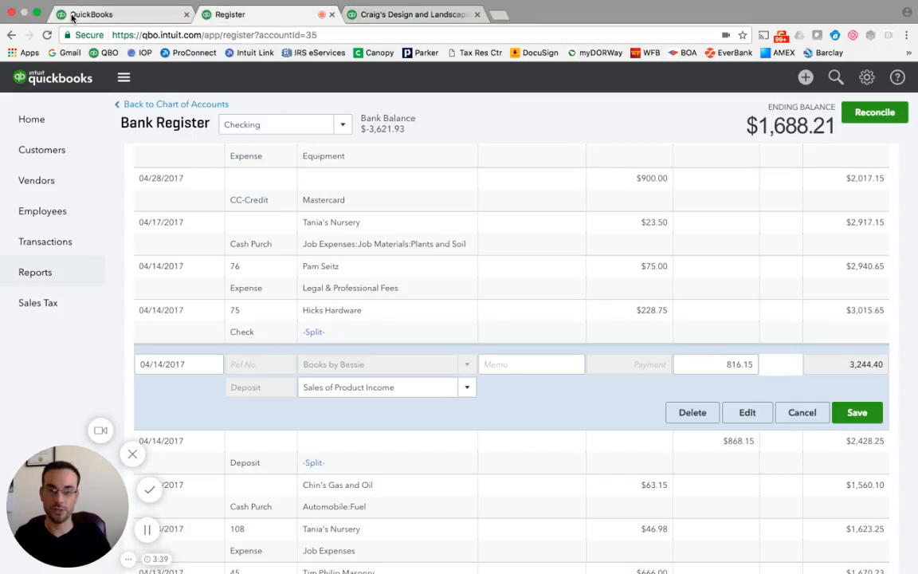
click(72, 16)
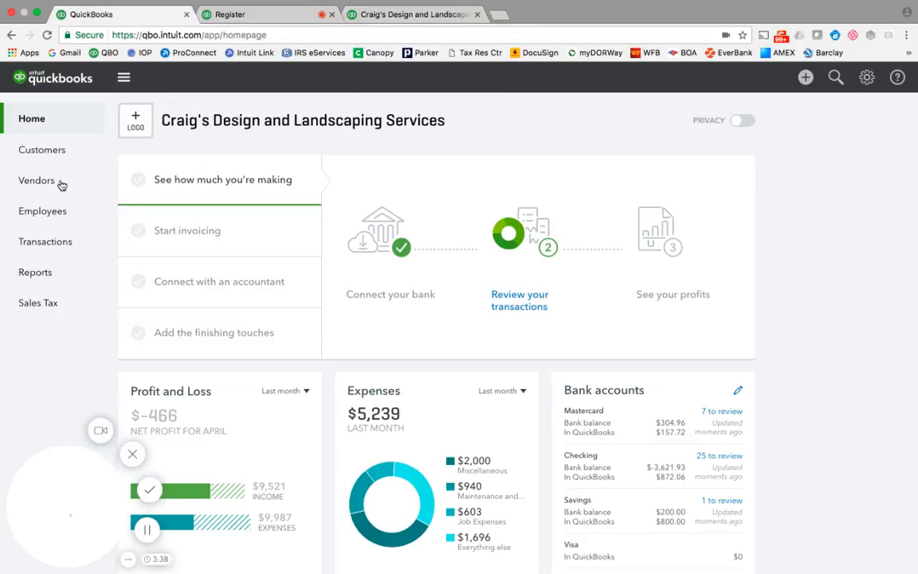
click(43, 241)
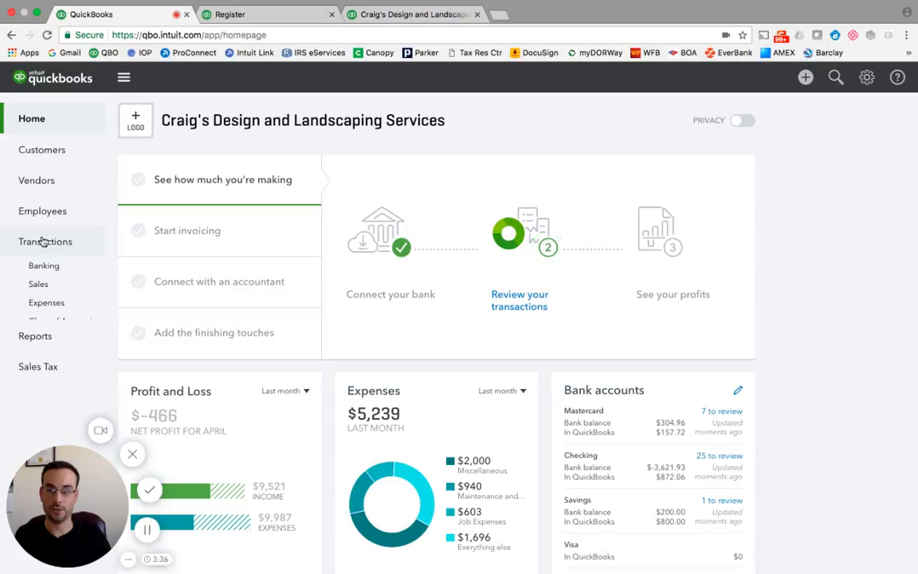
click(51, 290)
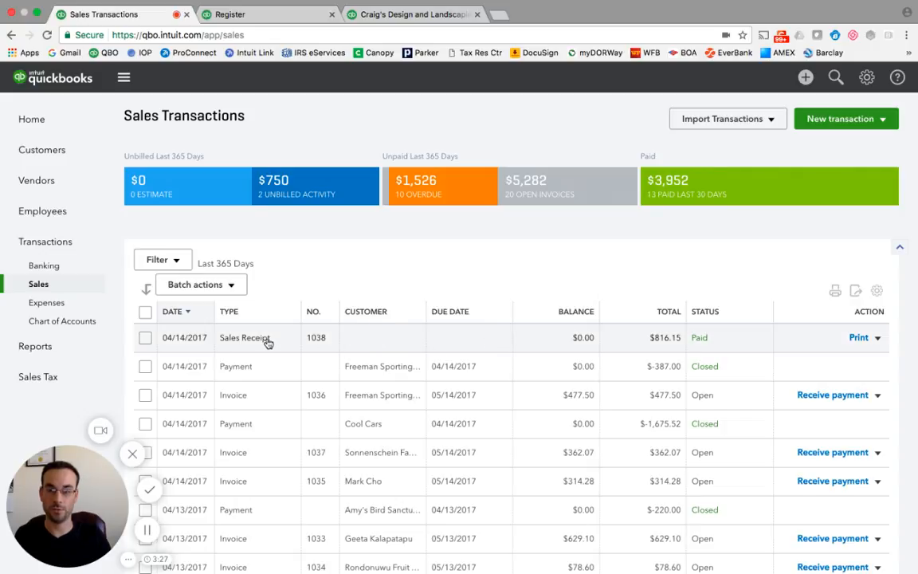
click(367, 345)
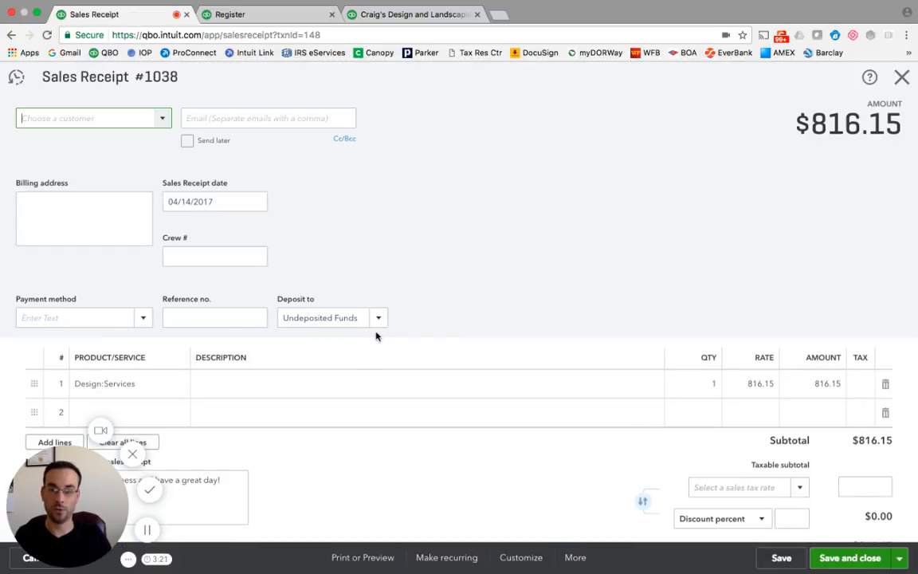
Look through the sales receipt's details and open its transaction journal
scroll(467, 317, down, 1)
scroll(467, 316, down, 5)
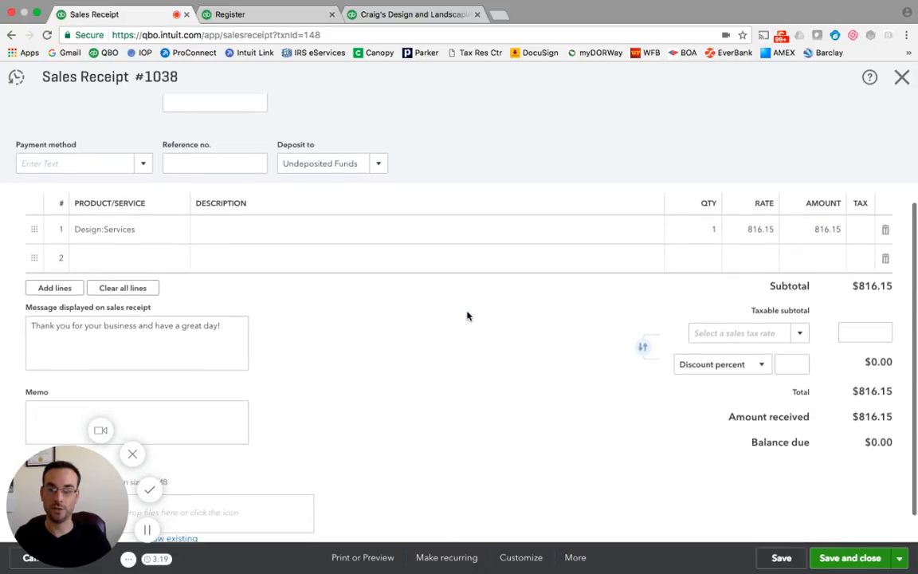
click(577, 560)
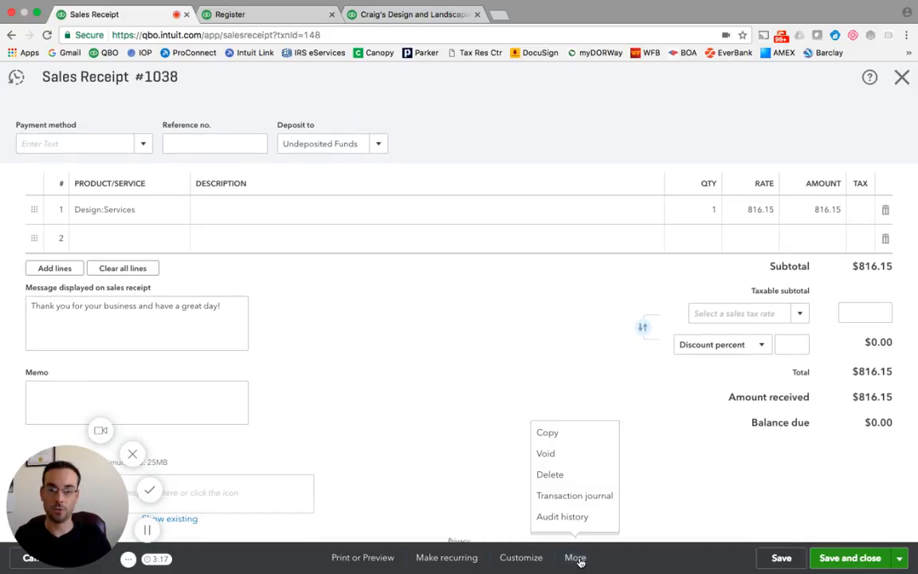
click(573, 498)
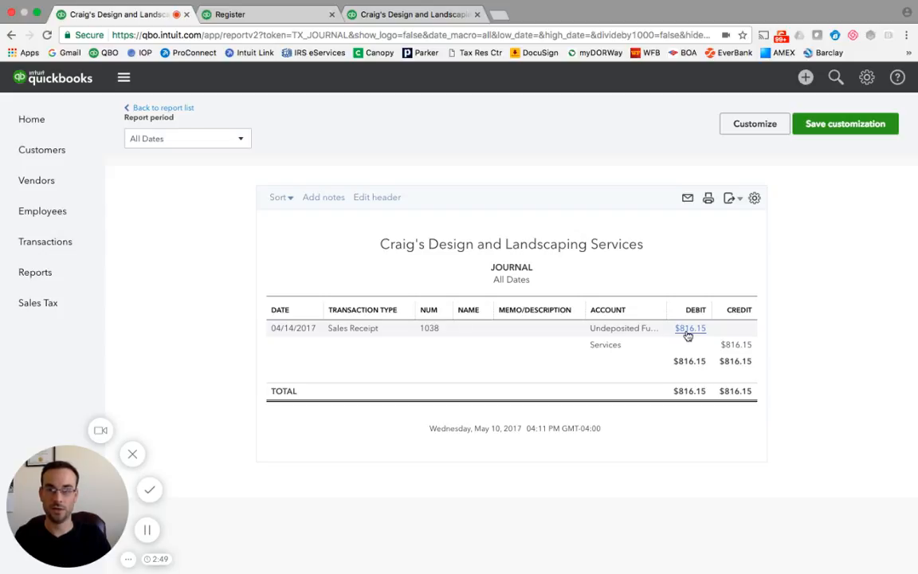
Compare the Checking register deposit and the Sales of Product Income transaction report, and return to the sales receipt's journal
click(245, 16)
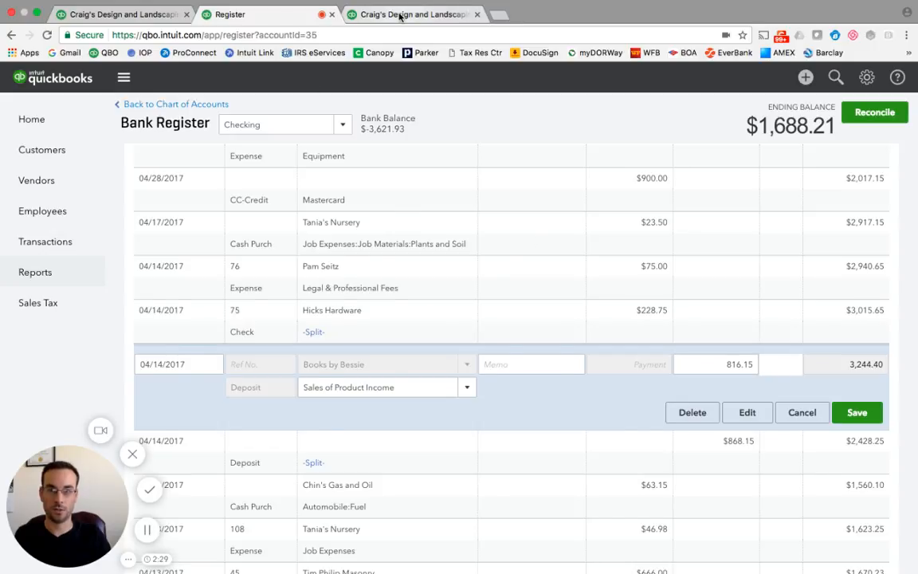
click(375, 14)
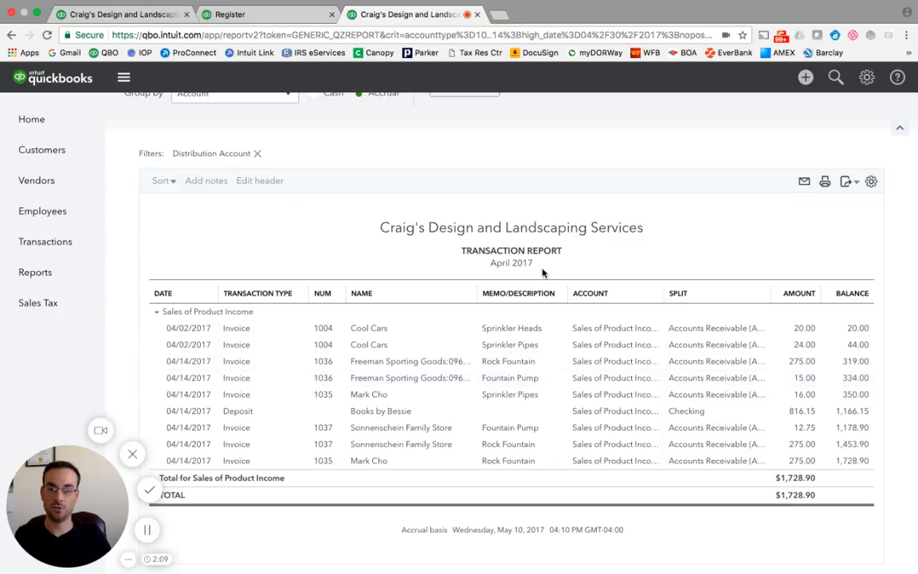
click(49, 23)
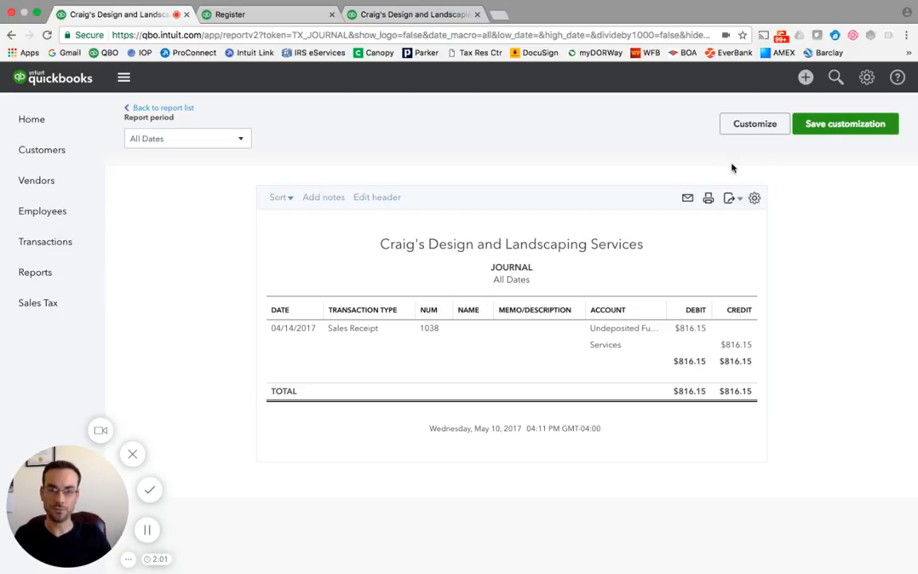
Start a bank deposit to Checking and include the $816.15 sales receipt and the Freeman Sporting Goods and Cool Cars payments
click(805, 80)
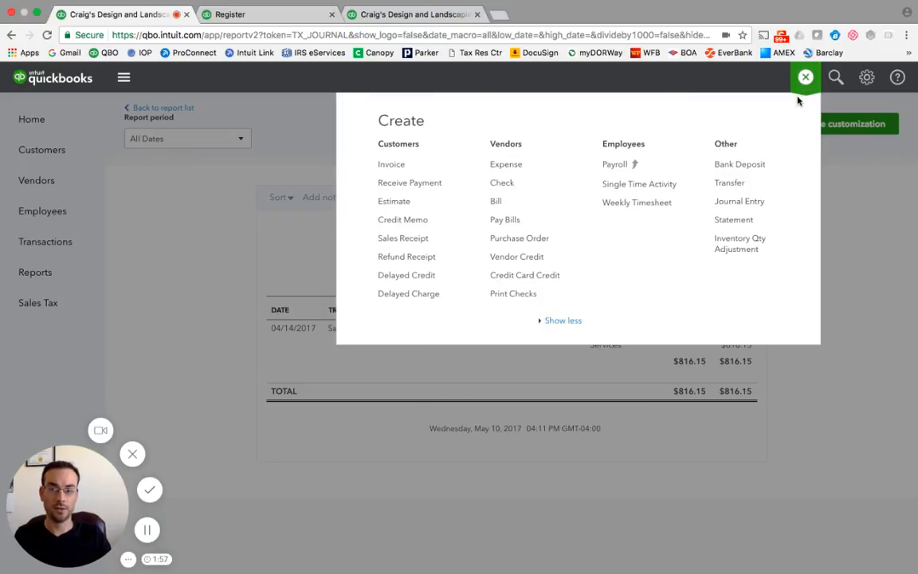
click(753, 163)
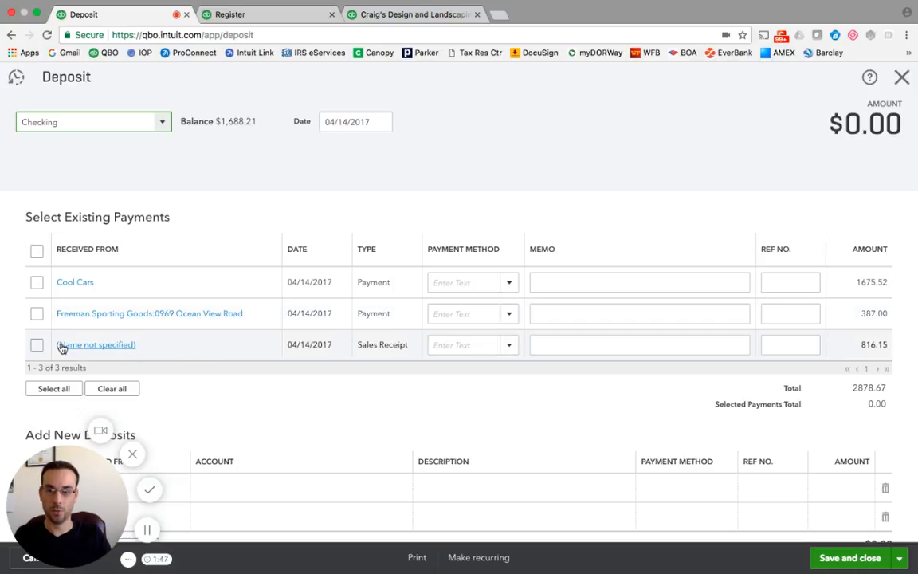
click(35, 345)
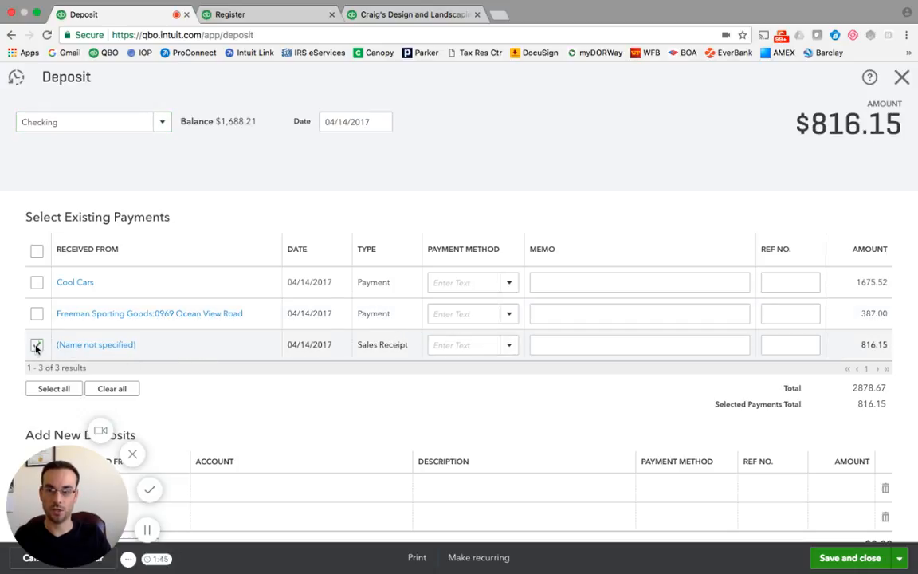
click(36, 314)
click(36, 283)
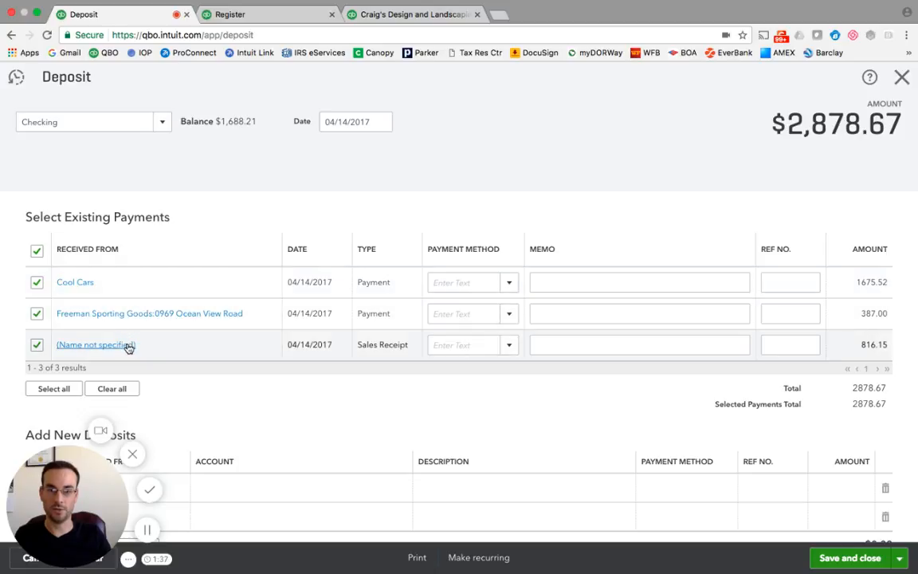
Set the deposit date to 05/10/2017, and save and close the deposit
click(374, 124)
click(438, 155)
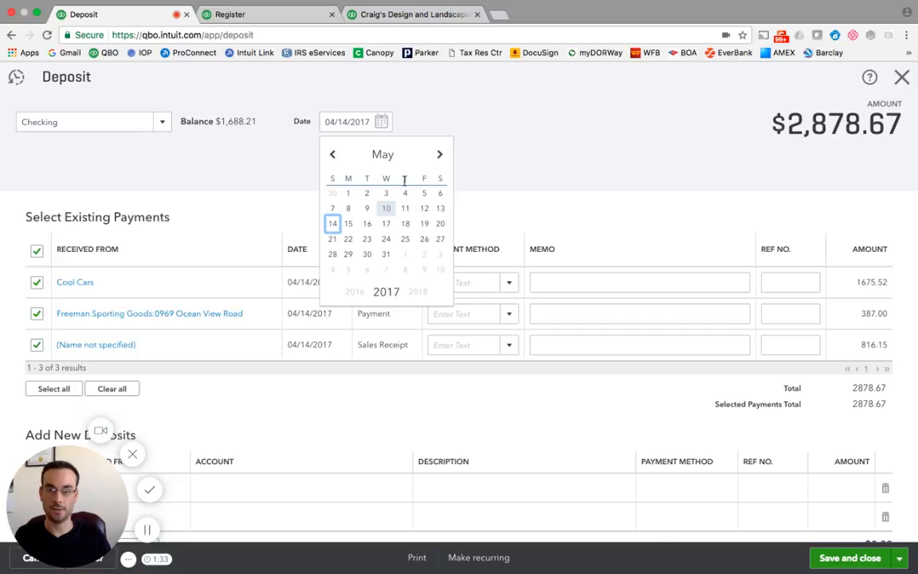
click(386, 208)
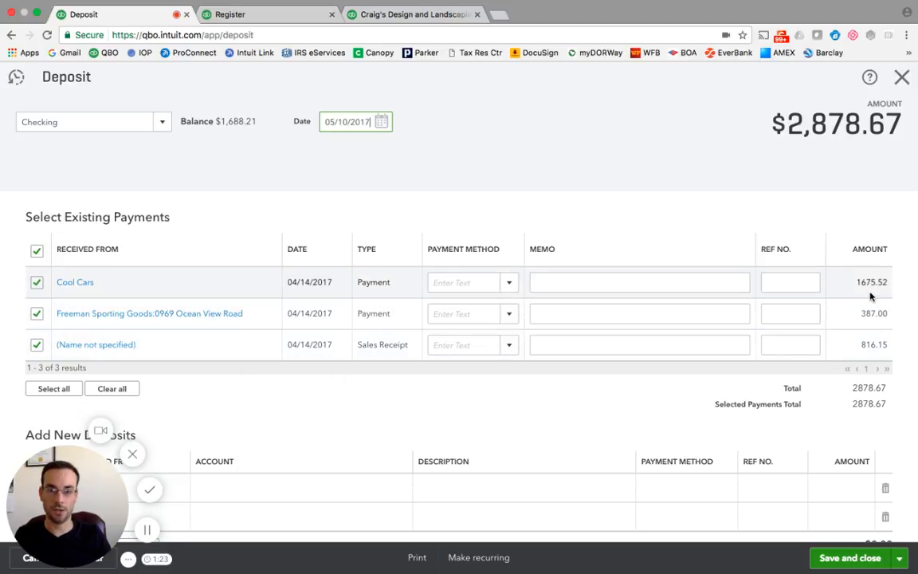
click(873, 559)
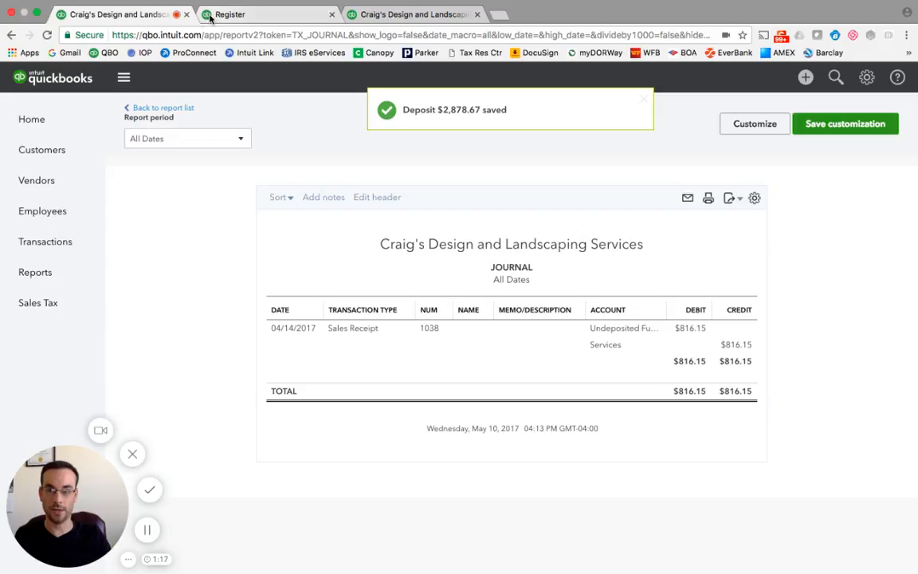
Review the Checking bank feed on the Banking page, open the account's register, and expand the 05/10/2017 deposit
mouse_move(45, 240)
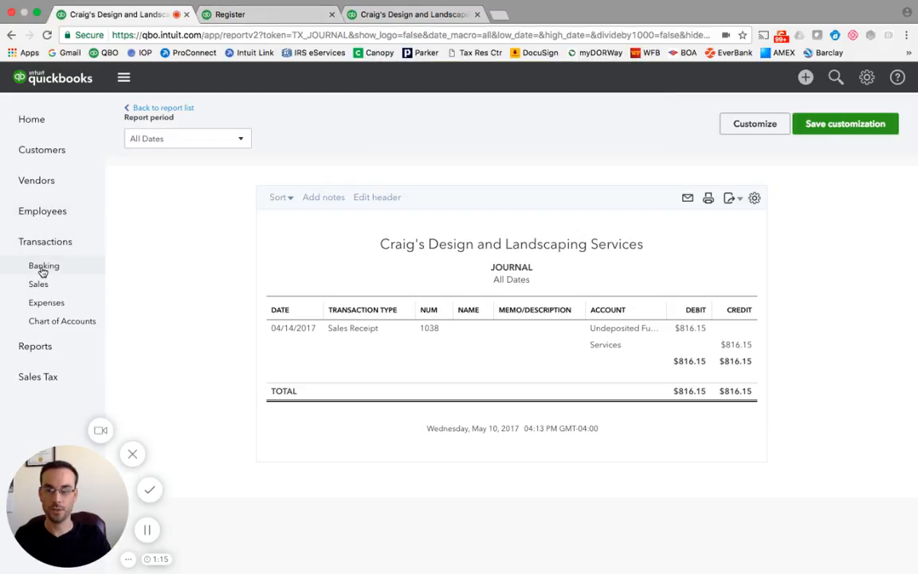
click(43, 267)
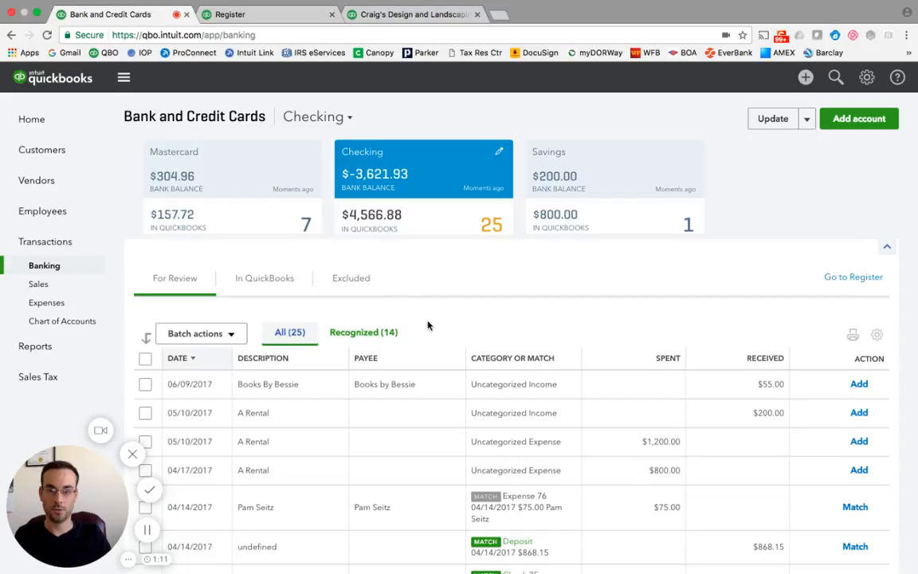
scroll(506, 323, down, 3)
scroll(504, 327, up, 1)
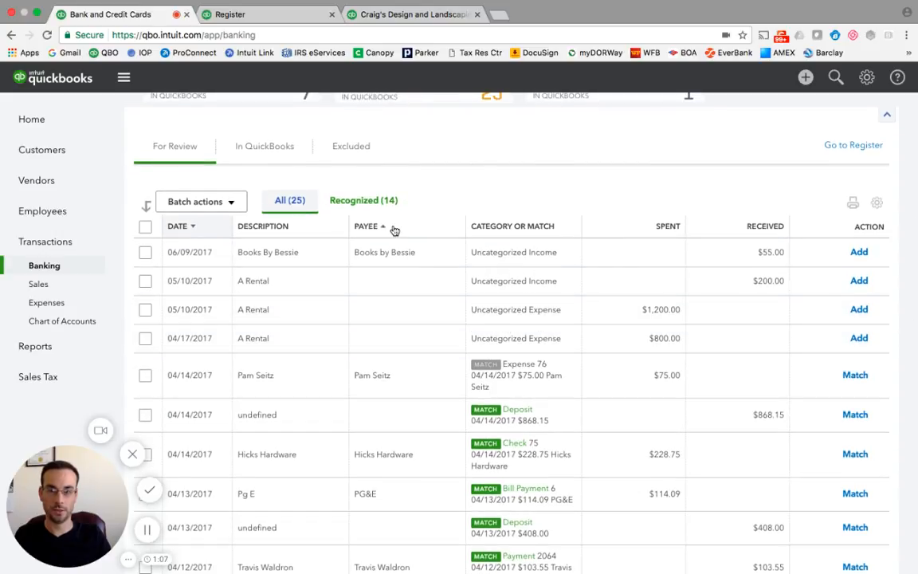
click(828, 149)
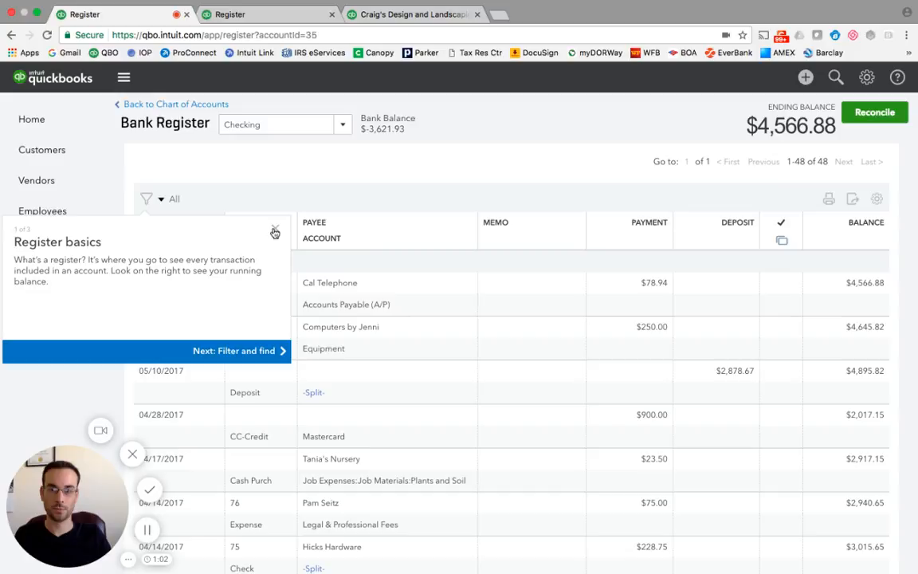
click(274, 231)
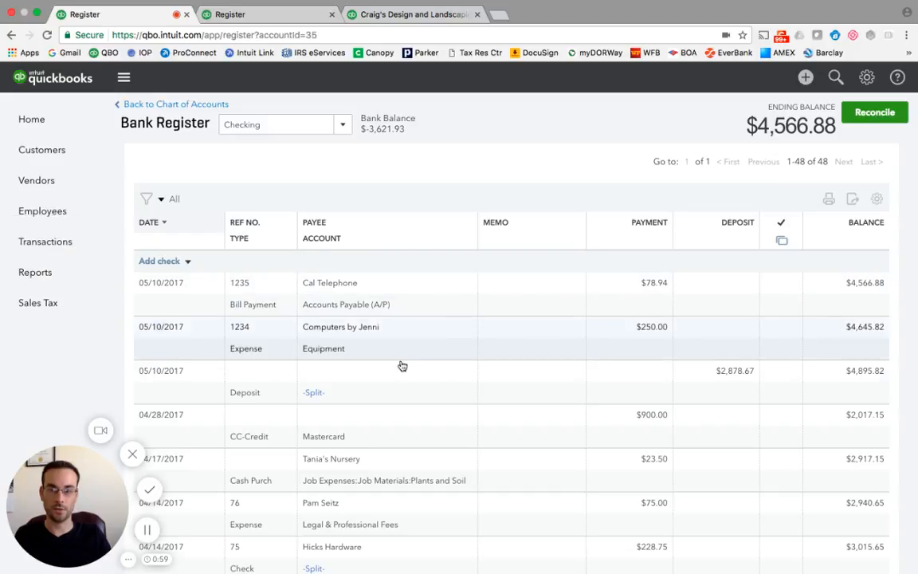
click(191, 375)
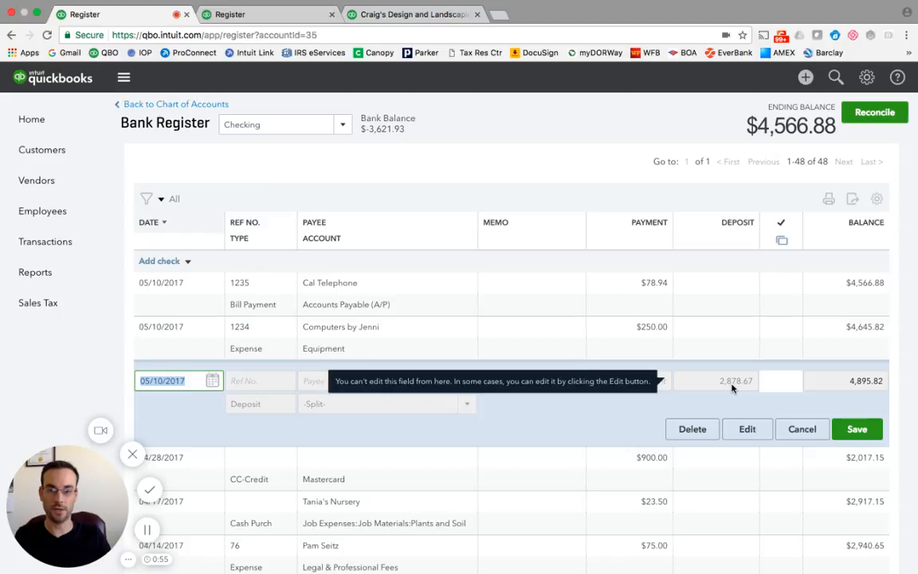
Delete the 04/14/2017 Books by Bessie deposit of $816.15 from the Checking register
scroll(652, 406, down, 2)
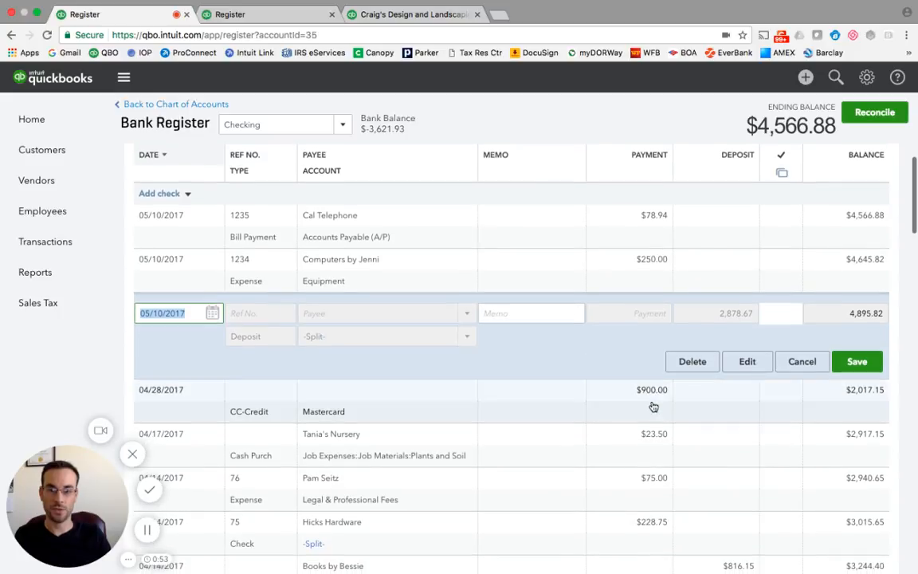
scroll(652, 405, down, 2)
scroll(650, 407, down, 2)
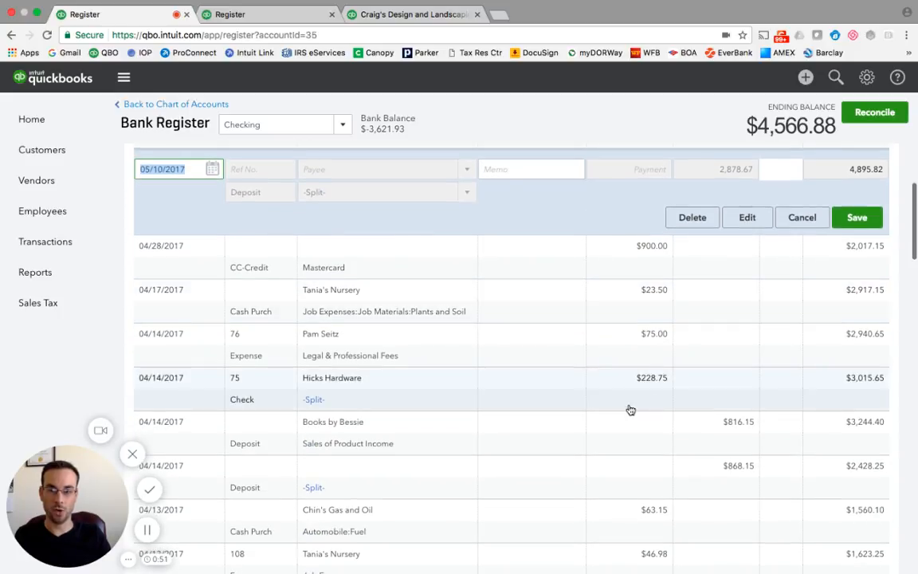
click(504, 436)
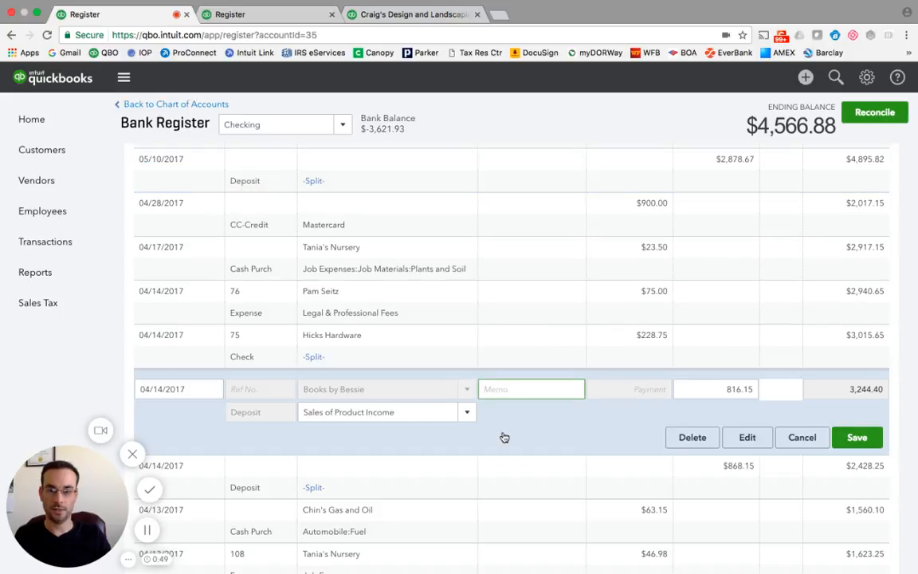
click(693, 438)
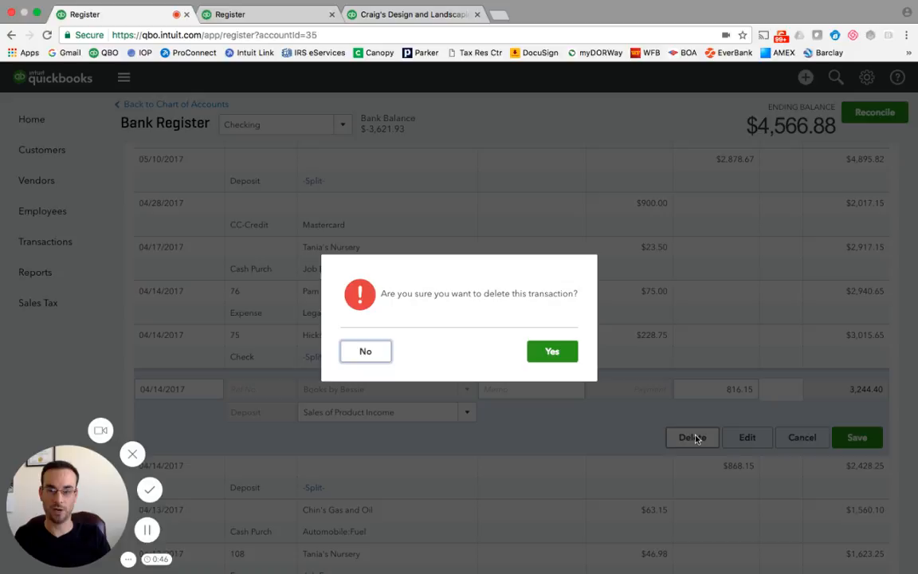
click(571, 358)
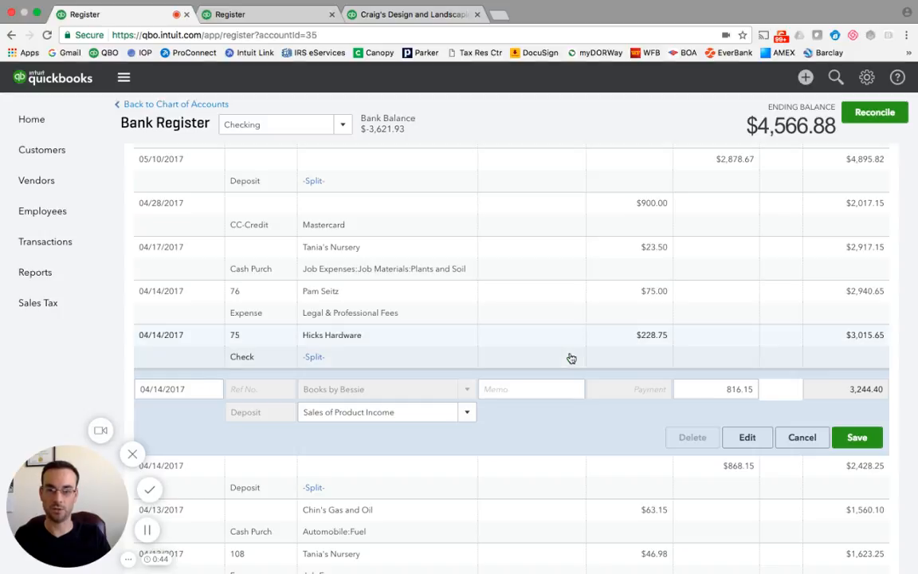